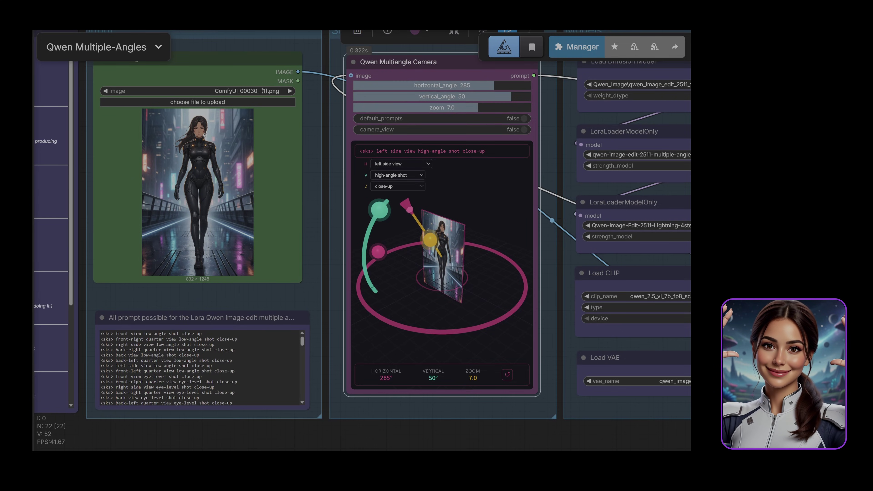
Zoom out over the whole graph, then zoom in on KSampler and the saved high-angle image of the woman
{"action": "scroll", "coordinate": [651, 154], "scroll_direction": "down", "scroll_amount": 8}
{"action": "left_click_drag", "start_coordinate": [628, 335], "coordinate": [435, 377]}
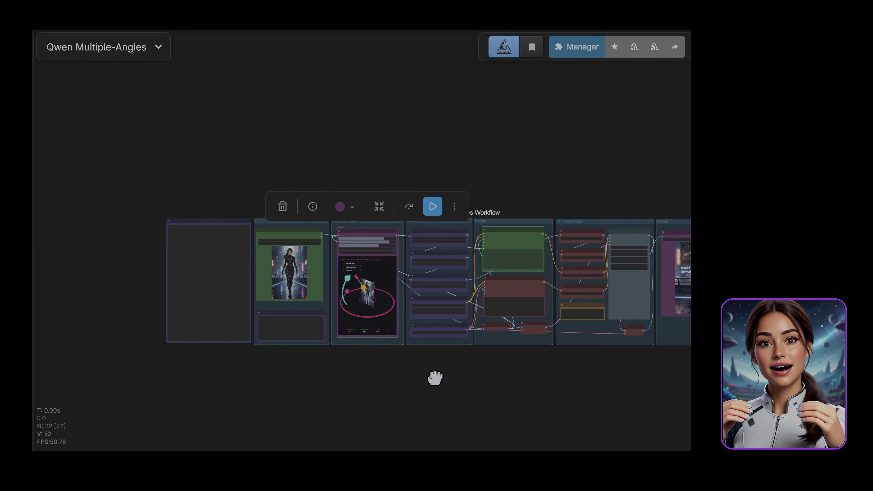
{"action": "scroll", "coordinate": [602, 272], "scroll_direction": "up", "scroll_amount": 10}
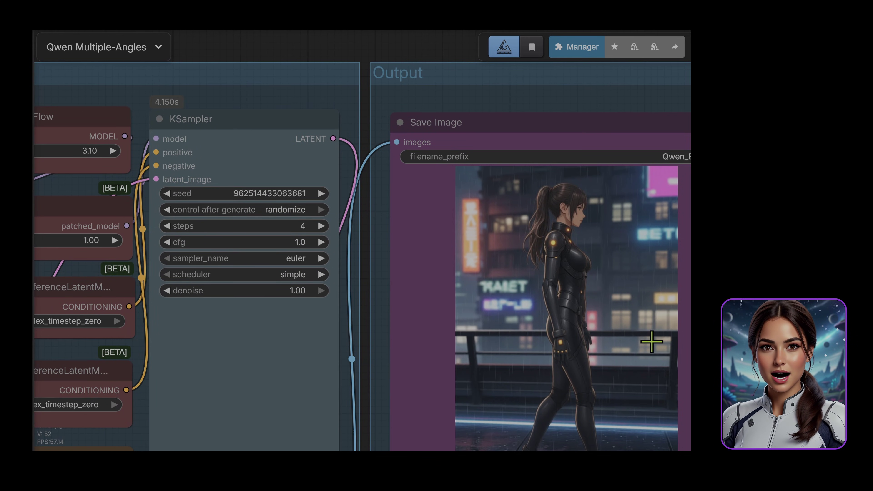
{"action": "scroll", "coordinate": [652, 341], "scroll_direction": "down", "scroll_amount": 3}
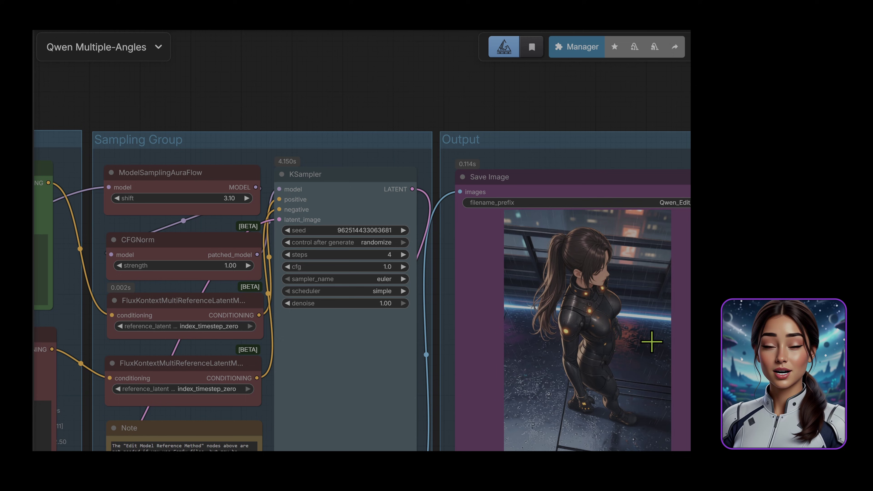
{"action": "scroll", "coordinate": [651, 342], "scroll_direction": "down", "scroll_amount": 3}
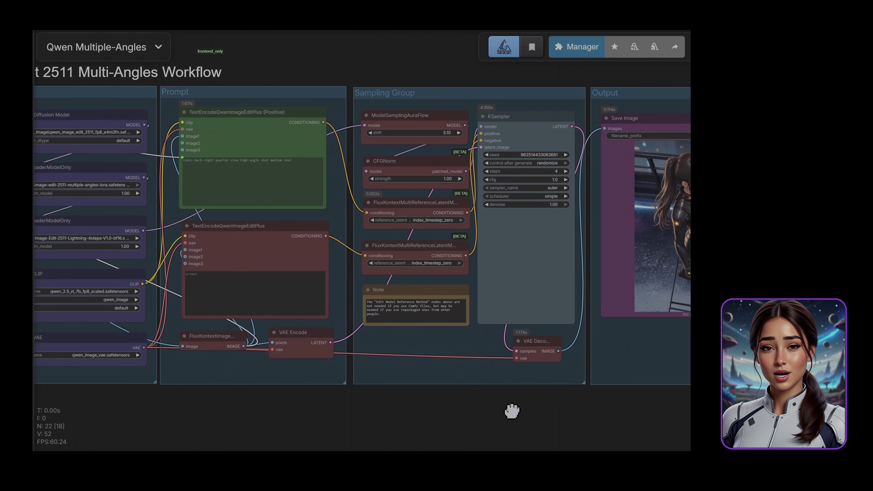
Pan the canvas to the Qwen Multiangle Camera node beside the cockpit input image
{"action": "left_click_drag", "start_coordinate": [145, 232], "coordinate": [258, 245]}
{"action": "left_click_drag", "start_coordinate": [331, 427], "coordinate": [471, 430]}
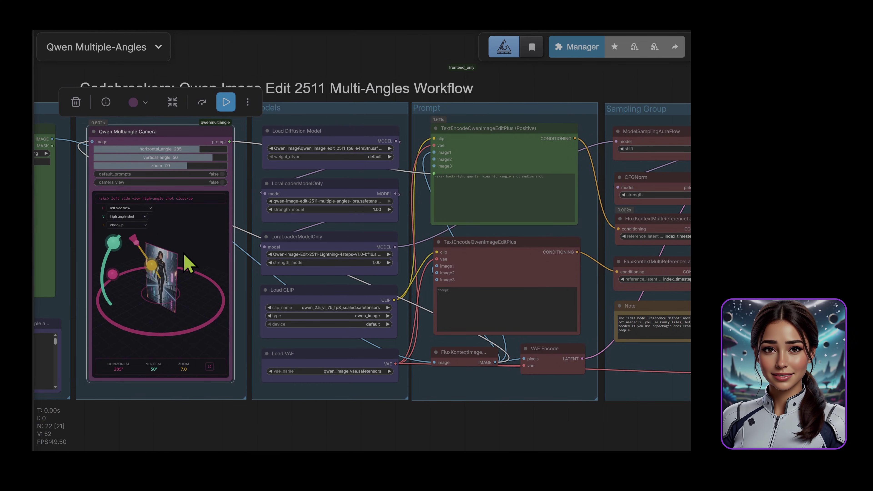
{"action": "left_click_drag", "start_coordinate": [109, 238], "coordinate": [107, 248]}
{"action": "left_click_drag", "start_coordinate": [199, 424], "coordinate": [533, 424]}
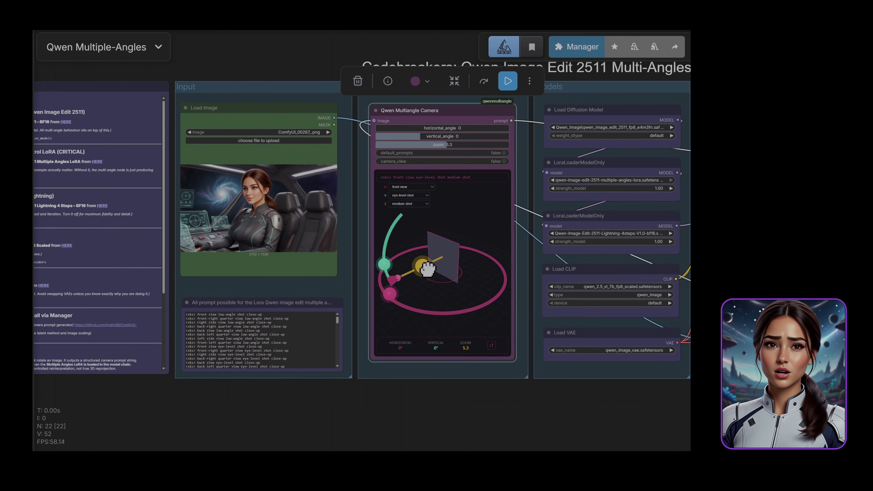
Try close-up, quarter-view and elevated camera angles, ending on a front eye-level medium shot at zoom about 2.2
{"action": "mouse_move", "coordinate": [427, 268]}
{"action": "left_mouse_down"}
{"action": "mouse_move", "coordinate": [403, 265]}
{"action": "mouse_move", "coordinate": [395, 274]}
{"action": "mouse_move", "coordinate": [443, 296]}
{"action": "mouse_move", "coordinate": [417, 275]}
{"action": "mouse_move", "coordinate": [427, 263]}
{"action": "mouse_move", "coordinate": [416, 273]}
{"action": "mouse_move", "coordinate": [430, 269]}
{"action": "left_mouse_up"}
{"action": "left_click_drag", "start_coordinate": [410, 304], "coordinate": [467, 306]}
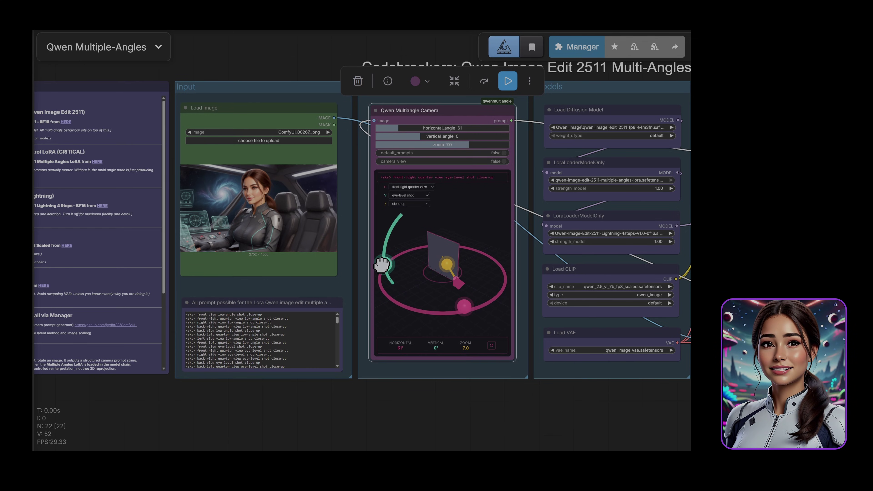
{"action": "left_click_drag", "start_coordinate": [382, 265], "coordinate": [391, 229]}
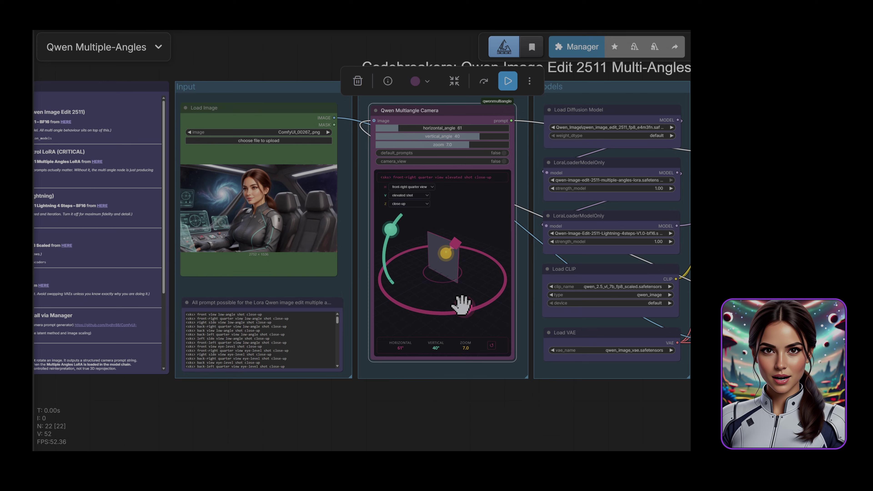
{"action": "left_click_drag", "start_coordinate": [460, 304], "coordinate": [391, 280]}
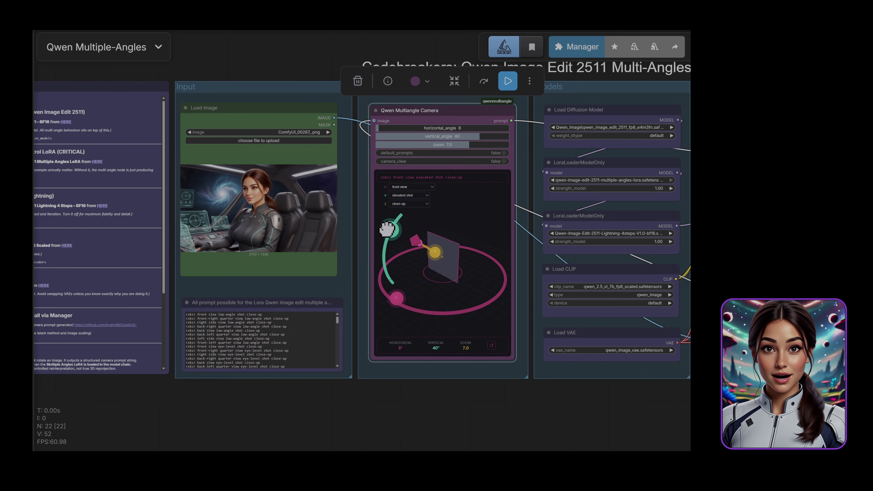
{"action": "left_click_drag", "start_coordinate": [387, 228], "coordinate": [492, 207]}
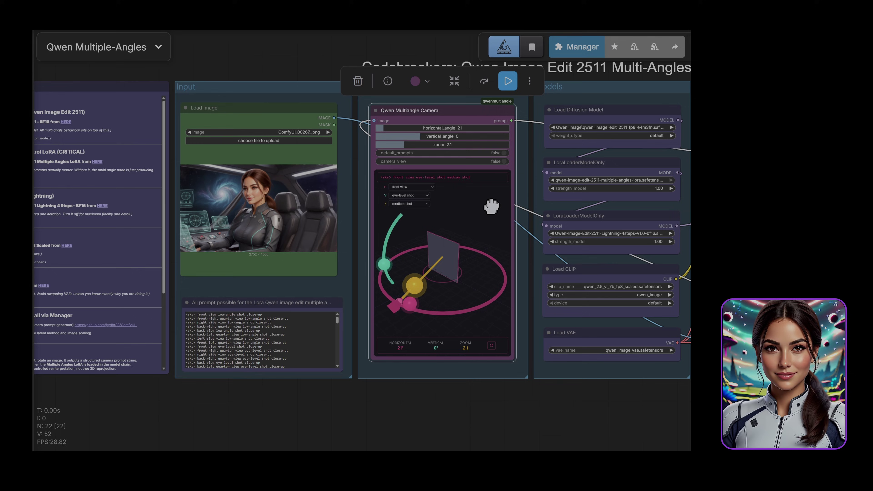
{"action": "scroll", "coordinate": [441, 247], "scroll_direction": "down", "scroll_amount": 3}
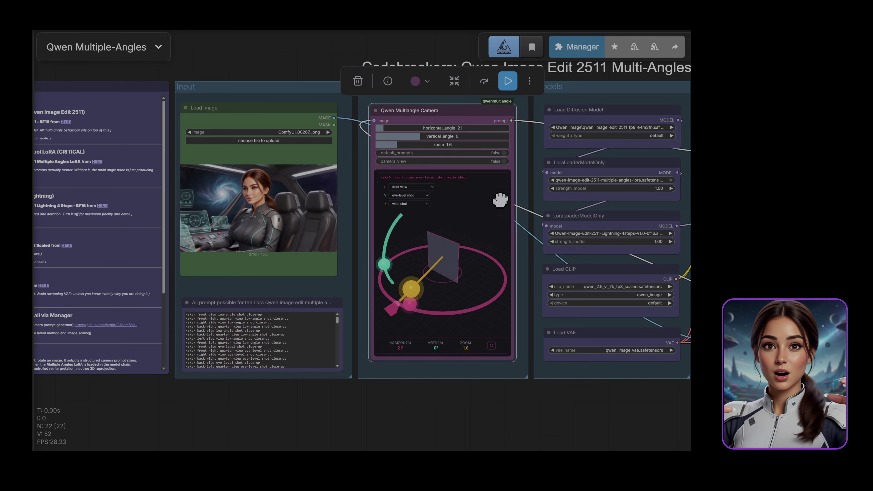
{"action": "scroll", "coordinate": [500, 200], "scroll_direction": "up", "scroll_amount": 3}
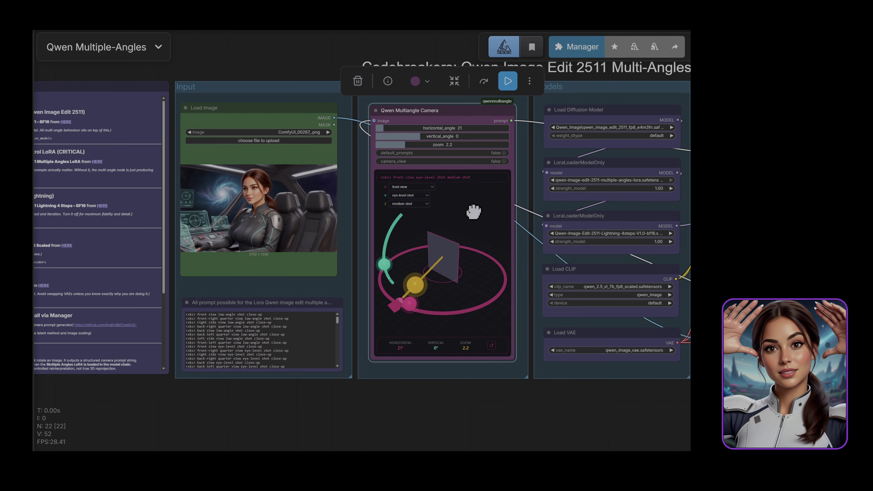
{"action": "scroll", "coordinate": [399, 289], "scroll_direction": "up", "scroll_amount": 2}
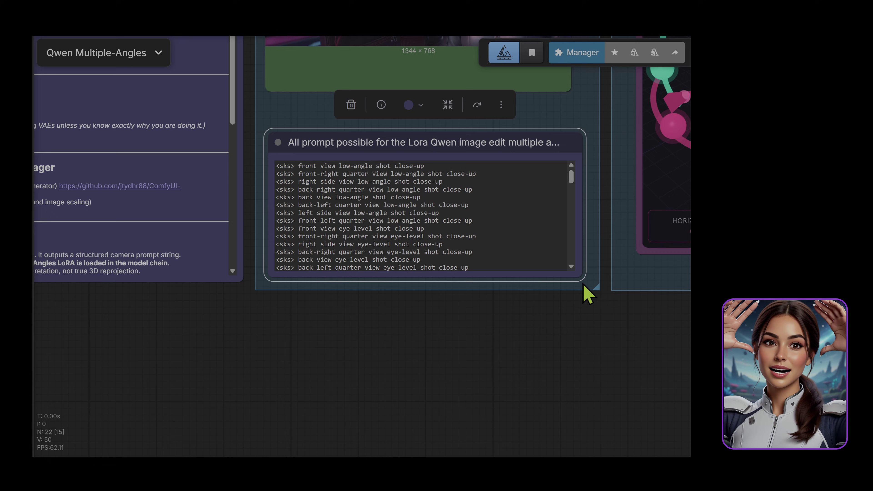
Resize the 'All prompt possible' note much taller so more prompt lines show, then zoom out and click its text
{"action": "left_click_drag", "start_coordinate": [581, 277], "coordinate": [607, 456]}
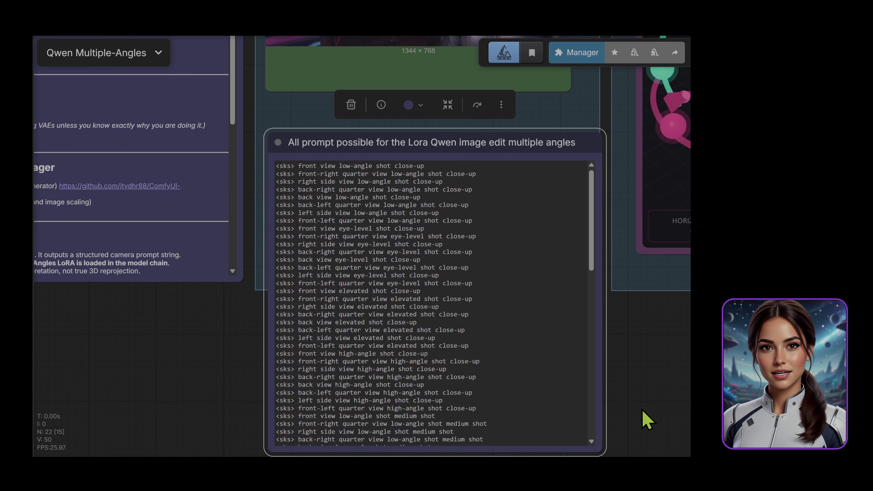
{"action": "left_click_drag", "start_coordinate": [646, 420], "coordinate": [642, 106]}
{"action": "left_click_drag", "start_coordinate": [600, 187], "coordinate": [588, 406]}
{"action": "scroll", "coordinate": [657, 309], "scroll_direction": "down", "scroll_amount": 3}
{"action": "scroll", "coordinate": [512, 246], "scroll_direction": "up", "scroll_amount": 3}
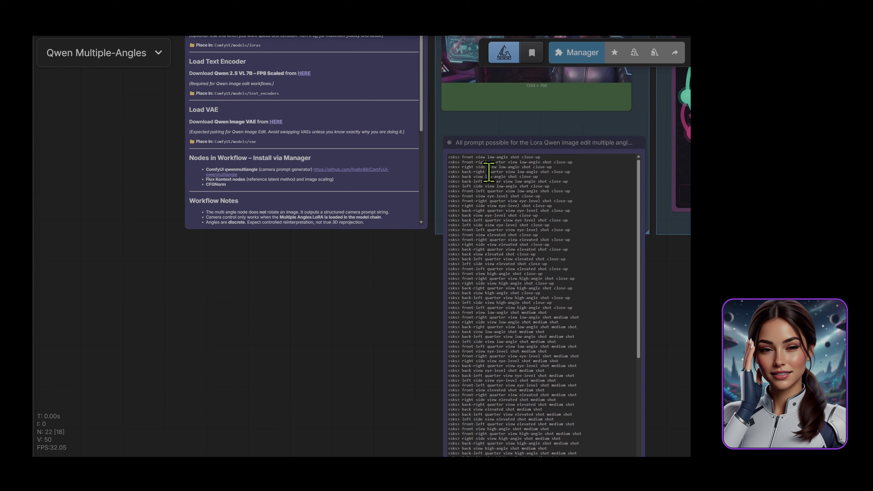
{"action": "left_click_drag", "start_coordinate": [469, 265], "coordinate": [485, 305]}
{"action": "left_click", "coordinate": [539, 346]}
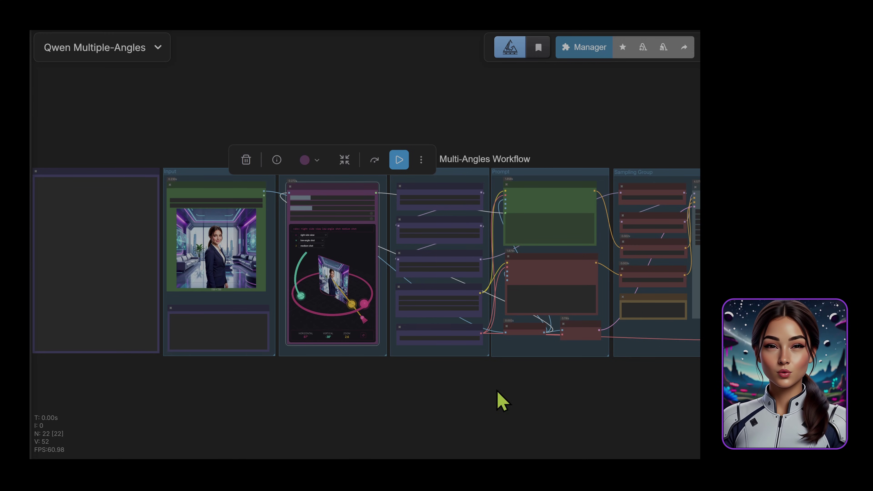
Pan the workflow sideways to view it with the two-person spaceship photo loaded
{"action": "left_click_drag", "start_coordinate": [290, 392], "coordinate": [356, 403]}
{"action": "left_click_drag", "start_coordinate": [471, 413], "coordinate": [354, 411]}
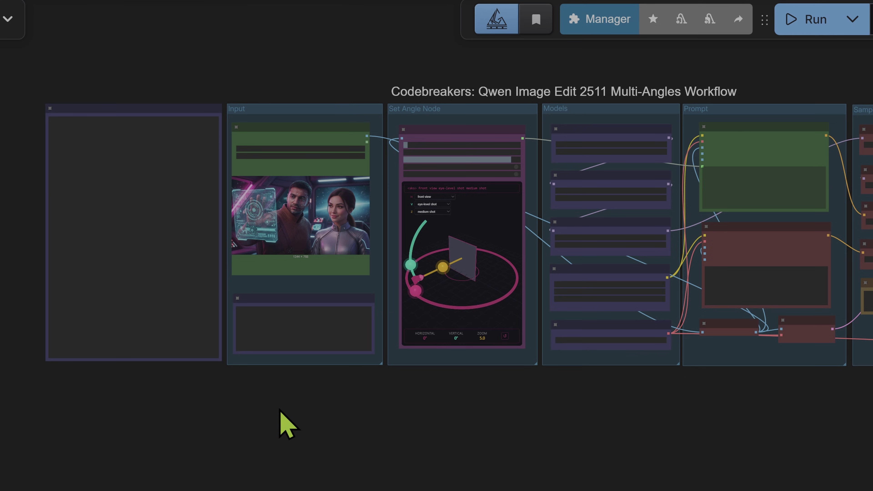
{"action": "scroll", "coordinate": [279, 416], "scroll_direction": "up", "scroll_amount": 5}
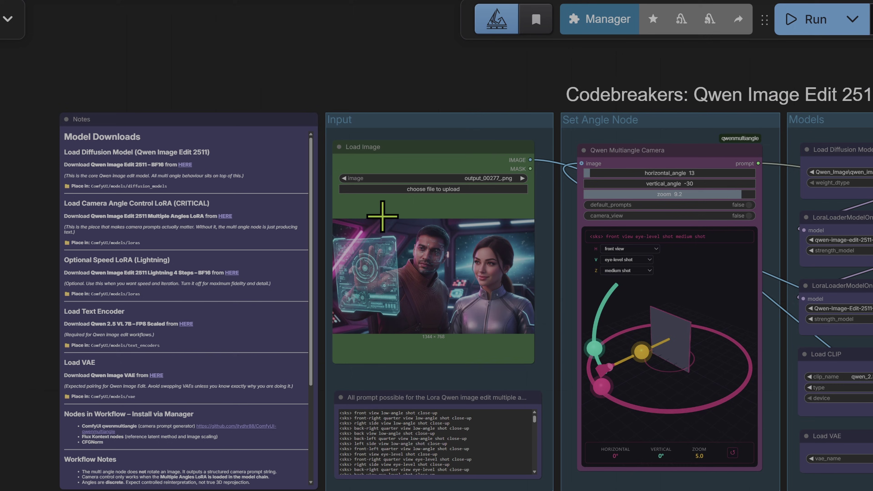
{"action": "scroll", "coordinate": [136, 215], "scroll_direction": "left", "scroll_amount": 5}
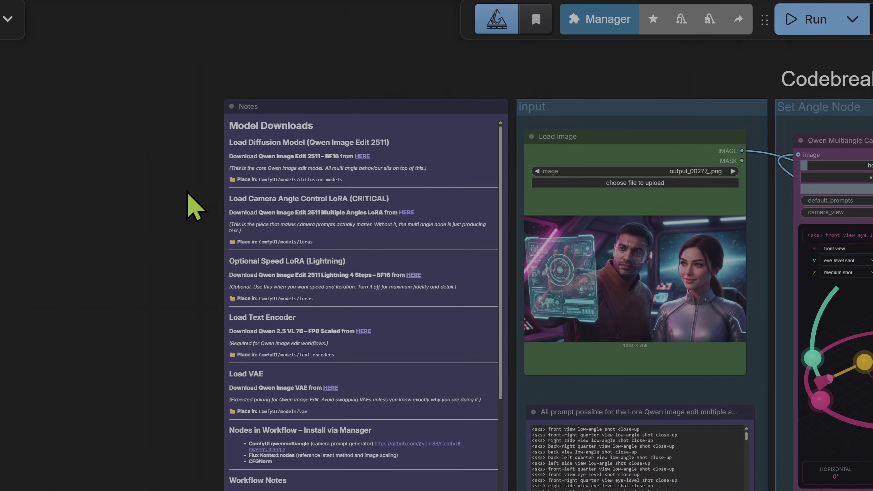
{"action": "scroll", "coordinate": [193, 208], "scroll_direction": "up", "scroll_amount": 8}
{"action": "left_click_drag", "start_coordinate": [183, 196], "coordinate": [152, 300]}
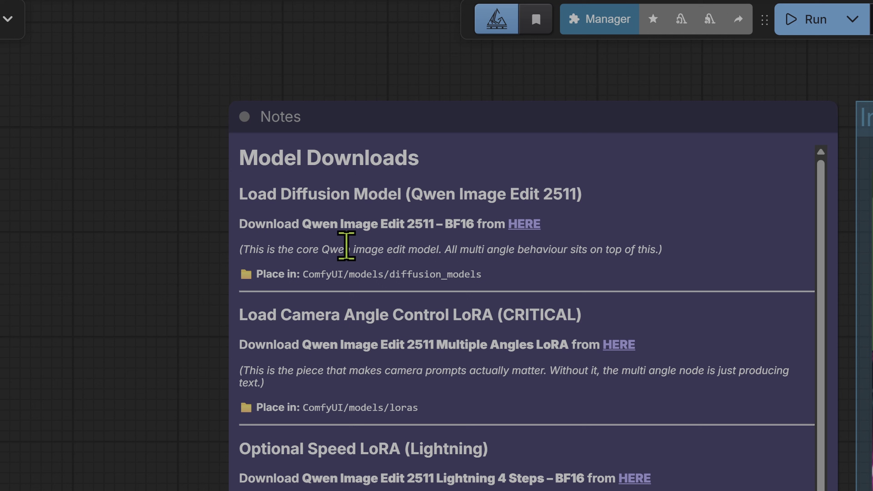
{"action": "scroll", "coordinate": [90, 320], "scroll_direction": "down", "scroll_amount": 5}
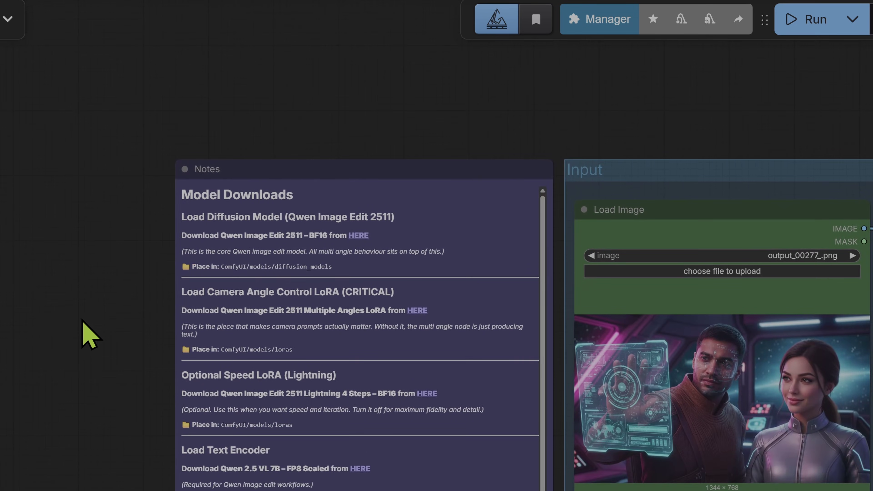
{"action": "scroll", "coordinate": [379, 268], "scroll_direction": "right", "scroll_amount": 4}
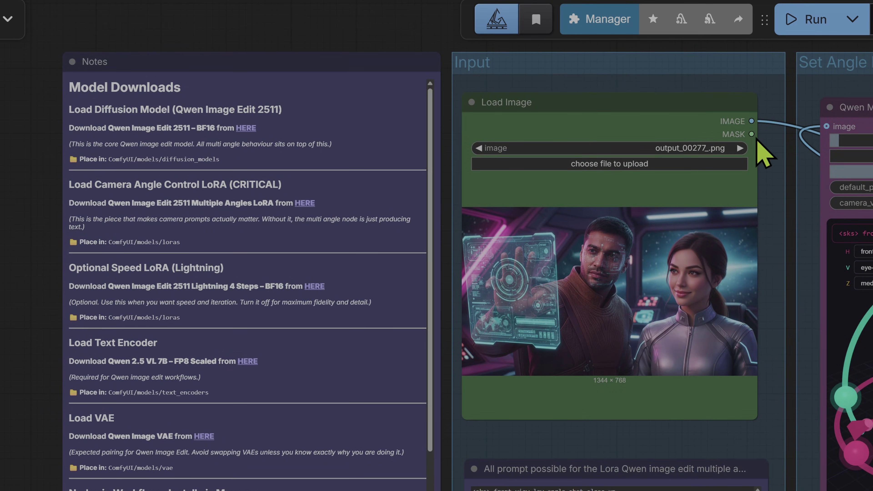
{"action": "scroll", "coordinate": [556, 351], "scroll_direction": "down", "scroll_amount": 3}
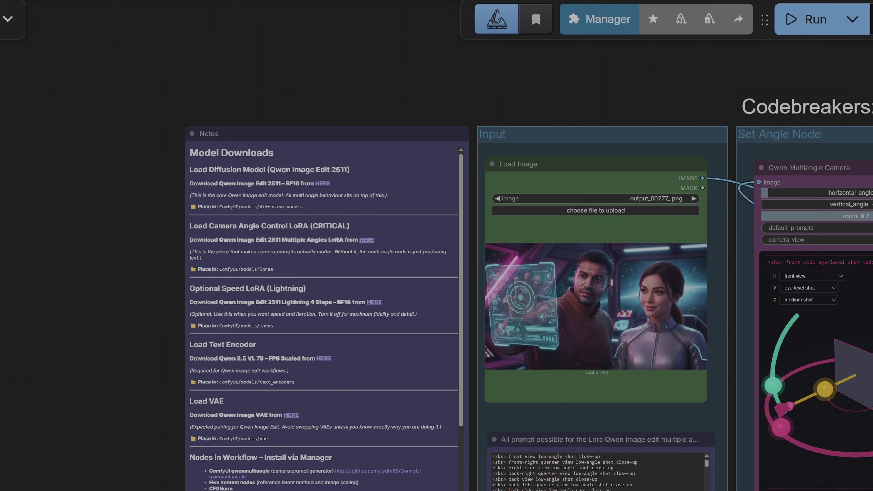
{"action": "scroll", "coordinate": [465, 296], "scroll_direction": "right", "scroll_amount": 4}
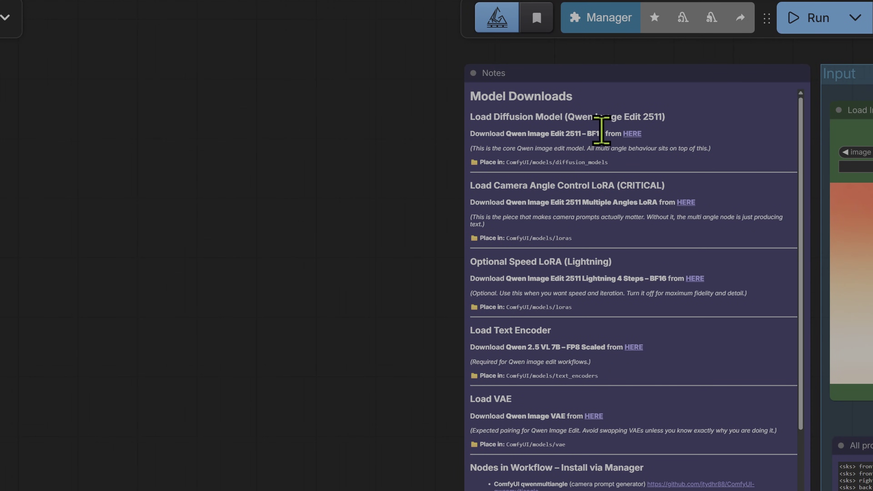
{"action": "scroll", "coordinate": [436, 185], "scroll_direction": "up", "scroll_amount": 3}
{"action": "scroll", "coordinate": [657, 255], "scroll_direction": "up", "scroll_amount": 3}
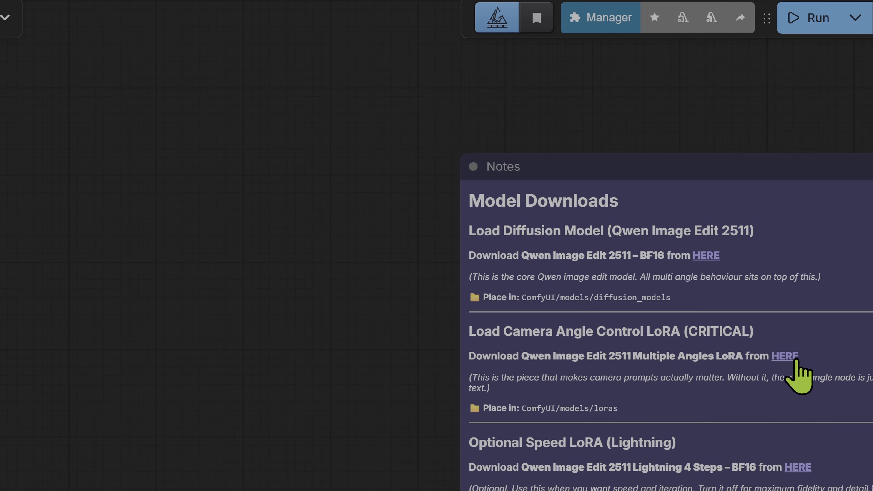
{"action": "left_click_drag", "start_coordinate": [380, 376], "coordinate": [401, 145]}
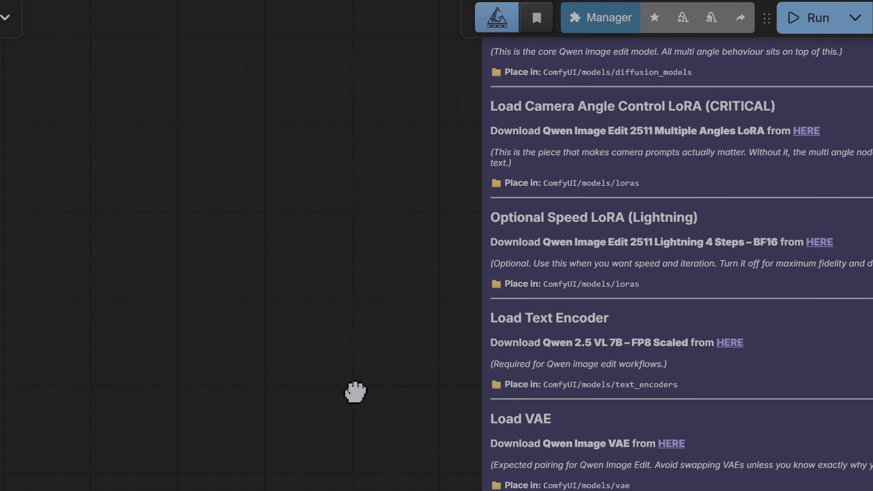
{"action": "left_click_drag", "start_coordinate": [355, 393], "coordinate": [327, 238]}
{"action": "scroll", "coordinate": [327, 238], "scroll_direction": "down", "scroll_amount": 7}
{"action": "scroll", "coordinate": [409, 182], "scroll_direction": "up", "scroll_amount": 8}
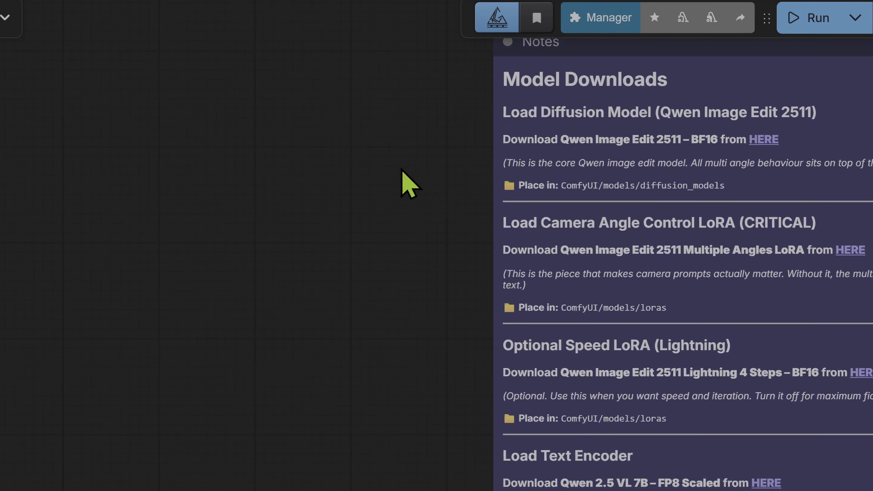
{"action": "left_click_drag", "start_coordinate": [520, 187], "coordinate": [758, 187]}
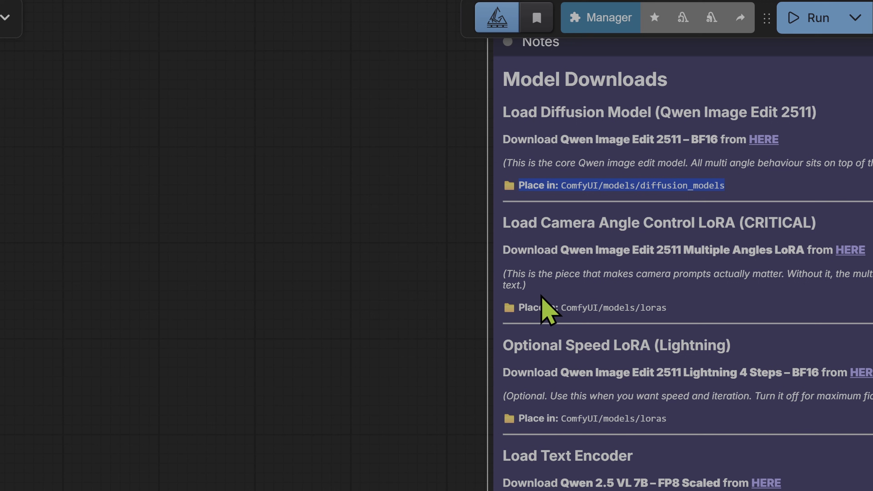
{"action": "left_click_drag", "start_coordinate": [521, 305], "coordinate": [718, 328]}
{"action": "left_click_drag", "start_coordinate": [512, 419], "coordinate": [714, 441]}
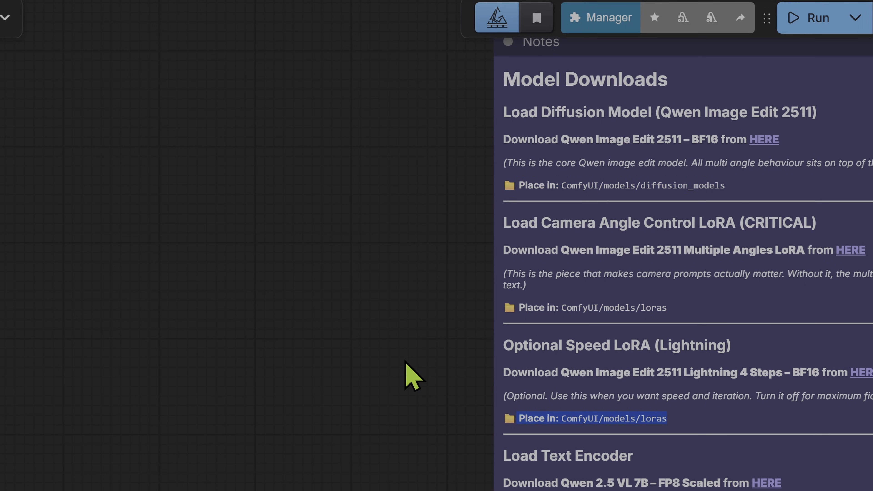
{"action": "scroll", "coordinate": [405, 361], "scroll_direction": "down", "scroll_amount": 5}
{"action": "scroll", "coordinate": [390, 419], "scroll_direction": "down", "scroll_amount": 7}
{"action": "scroll", "coordinate": [390, 419], "scroll_direction": "right", "scroll_amount": 4}
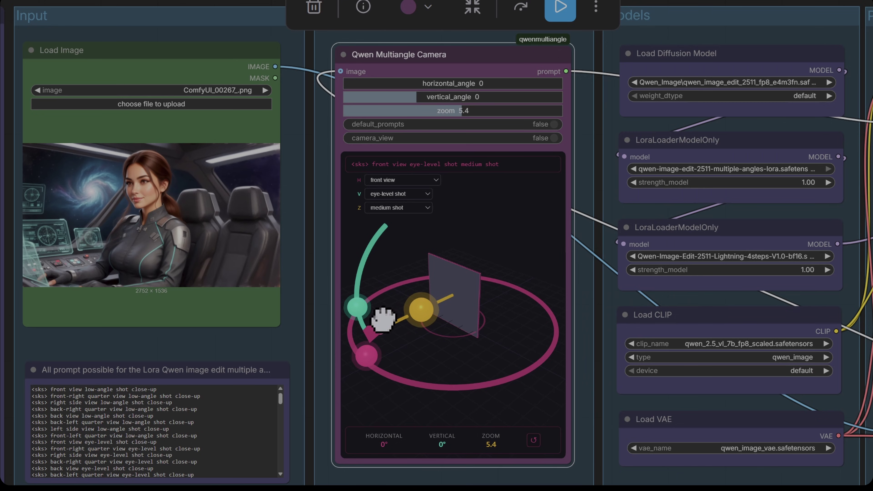
Try several camera zooms, orbits and heights on the dragon-jacket portrait, ending on a front eye-level view
{"action": "left_click_drag", "start_coordinate": [383, 312], "coordinate": [435, 324]}
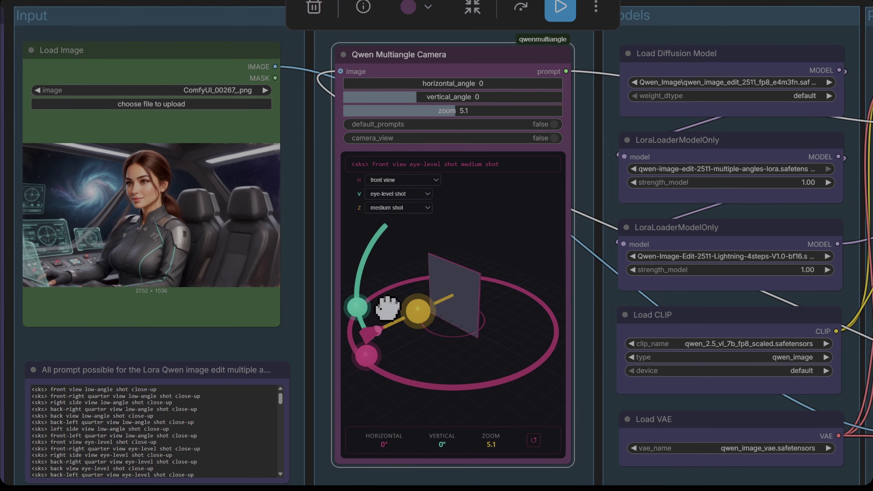
{"action": "left_click_drag", "start_coordinate": [365, 353], "coordinate": [400, 368]}
{"action": "left_click_drag", "start_coordinate": [416, 314], "coordinate": [473, 285]}
{"action": "left_click_drag", "start_coordinate": [396, 367], "coordinate": [488, 376]}
{"action": "left_click_drag", "start_coordinate": [361, 306], "coordinate": [359, 253]}
{"action": "left_click_drag", "start_coordinate": [483, 370], "coordinate": [361, 367]}
{"action": "left_click_drag", "start_coordinate": [359, 249], "coordinate": [394, 264]}
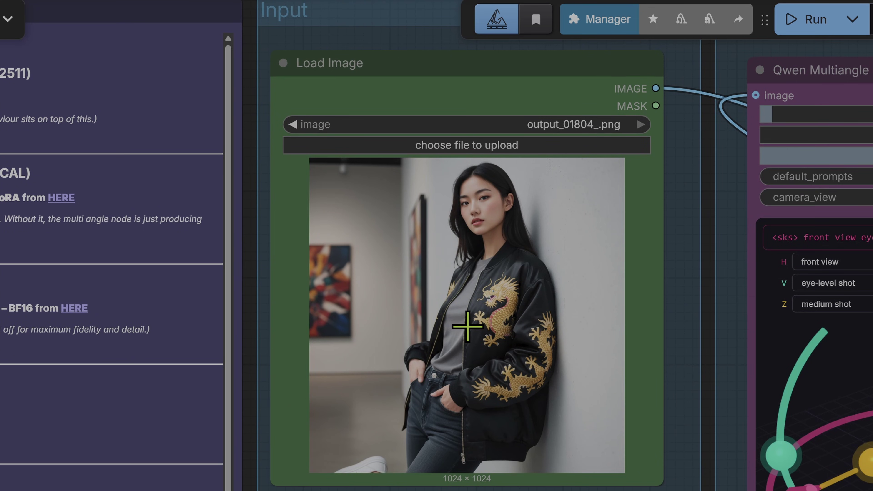
Queue the generation, then zoom out and pan to show the Sampling Group
{"action": "scroll", "coordinate": [467, 326], "scroll_direction": "down", "scroll_amount": 3}
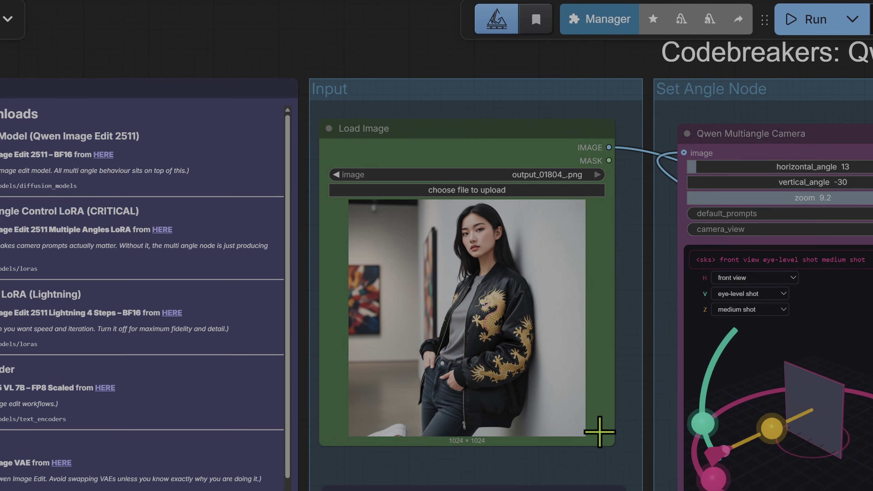
{"action": "scroll", "coordinate": [610, 426], "scroll_direction": "down", "scroll_amount": 2}
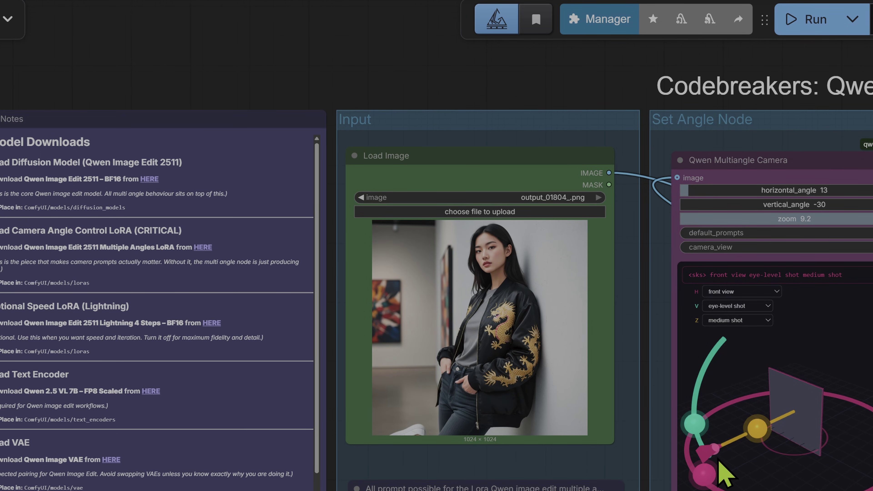
{"action": "scroll", "coordinate": [448, 88], "scroll_direction": "down", "scroll_amount": 3}
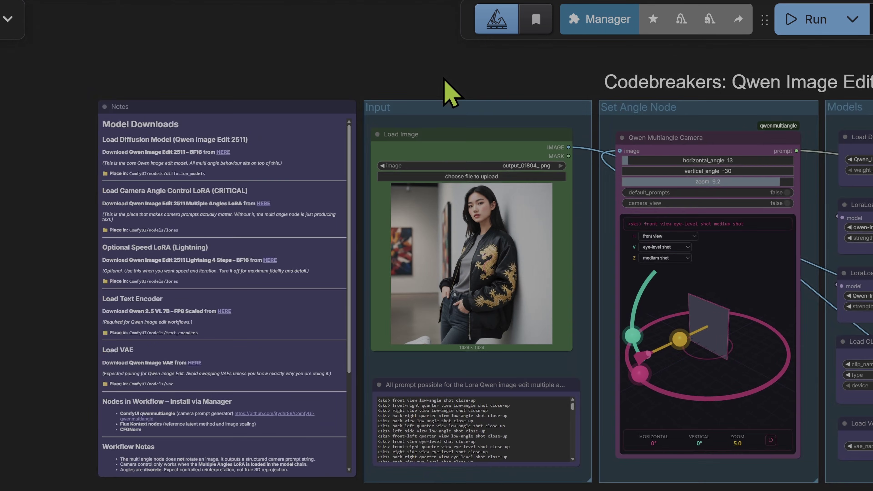
{"action": "left_click", "coordinate": [794, 24]}
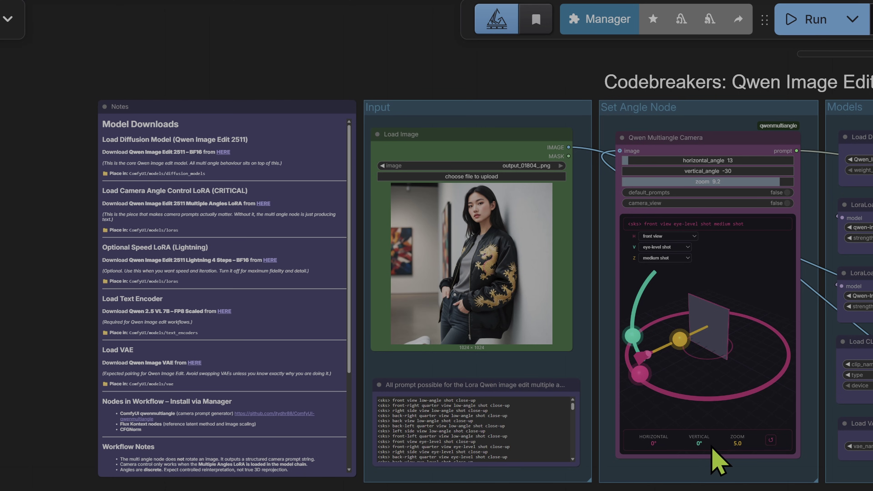
{"action": "scroll", "coordinate": [572, 482], "scroll_direction": "down", "scroll_amount": 5}
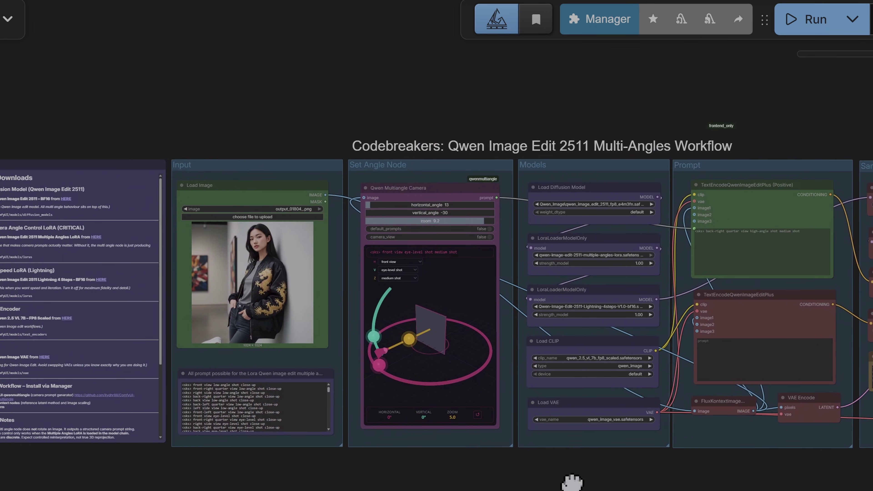
{"action": "left_click_drag", "start_coordinate": [573, 481], "coordinate": [488, 476]}
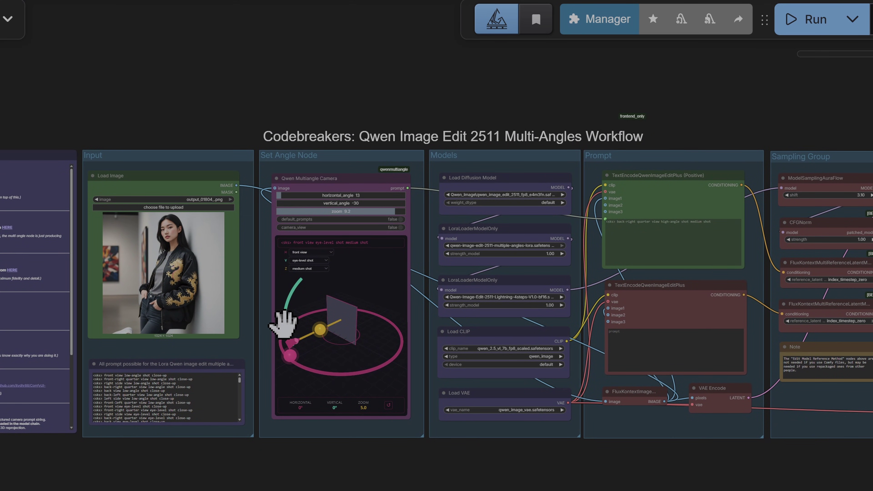
Swing the camera through front-left and left views, raise it to high-angle, and queue a generation
{"action": "left_click_drag", "start_coordinate": [292, 353], "coordinate": [292, 328]}
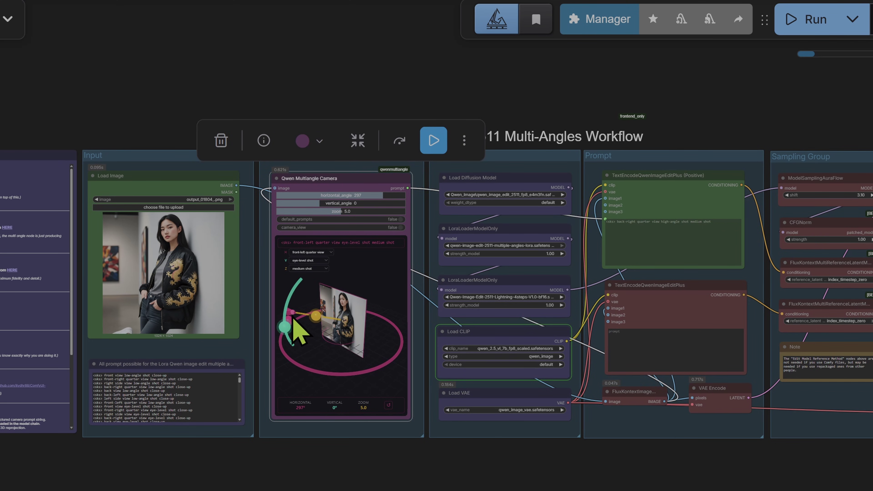
{"action": "left_click_drag", "start_coordinate": [293, 316], "coordinate": [363, 396]}
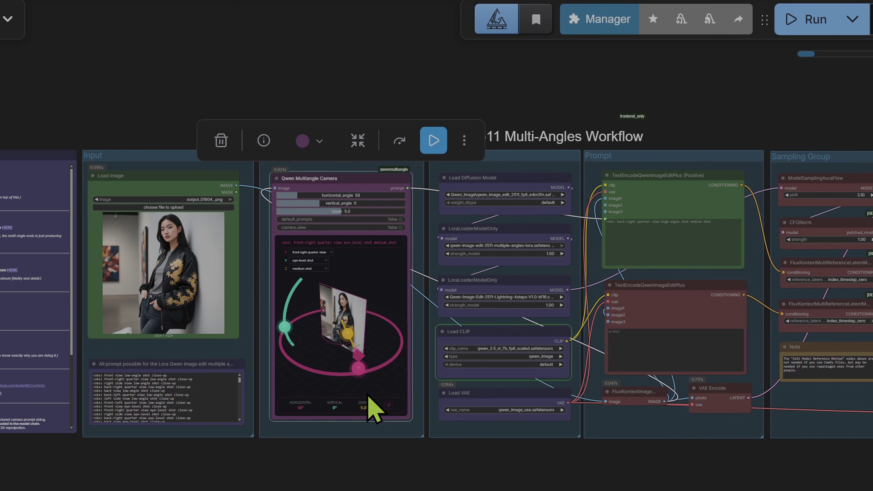
{"action": "left_click", "coordinate": [434, 141]}
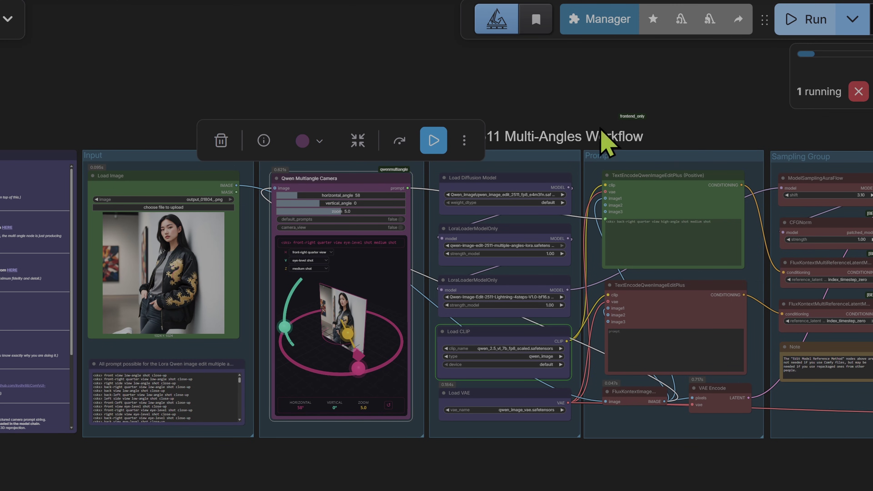
{"action": "left_click_drag", "start_coordinate": [285, 326], "coordinate": [297, 284]}
{"action": "left_click_drag", "start_coordinate": [357, 362], "coordinate": [330, 369]}
{"action": "left_click", "coordinate": [791, 25]}
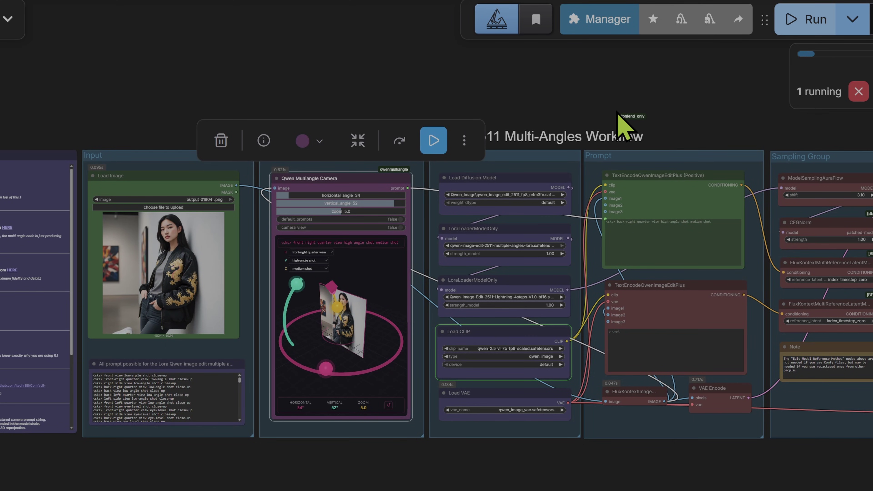
Queue a front-left quarter, high-angle medium shot (309°, 52°) and view the whole workflow
{"action": "left_click_drag", "start_coordinate": [324, 367], "coordinate": [281, 335]}
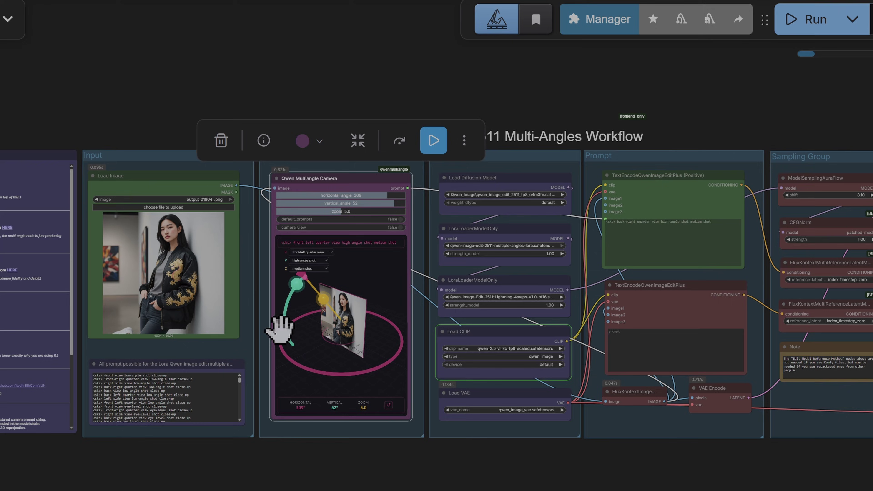
{"action": "left_click", "coordinate": [787, 24]}
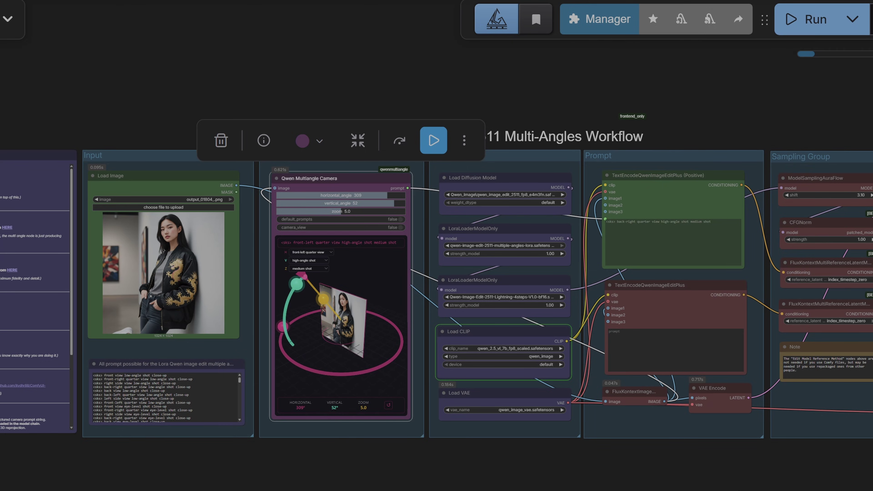
{"action": "scroll", "coordinate": [698, 488], "scroll_direction": "down", "scroll_amount": 3}
{"action": "left_click_drag", "start_coordinate": [698, 488], "coordinate": [594, 371]}
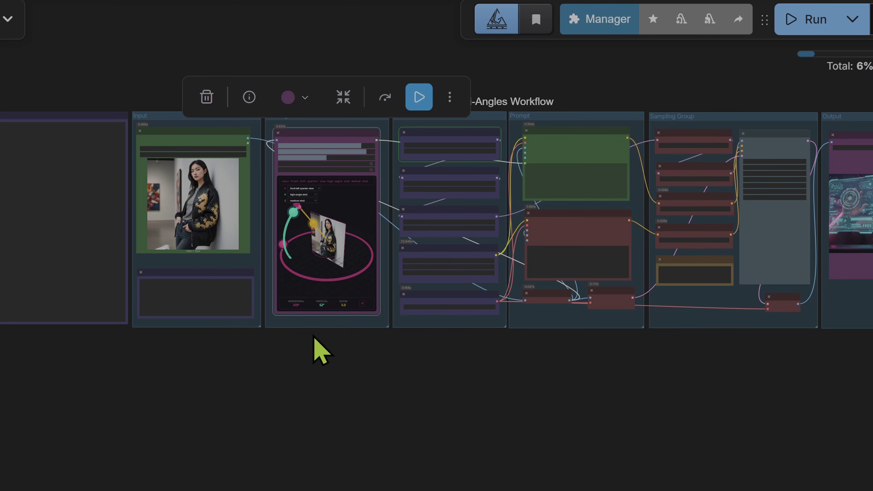
{"action": "scroll", "coordinate": [321, 351], "scroll_direction": "down", "scroll_amount": 3}
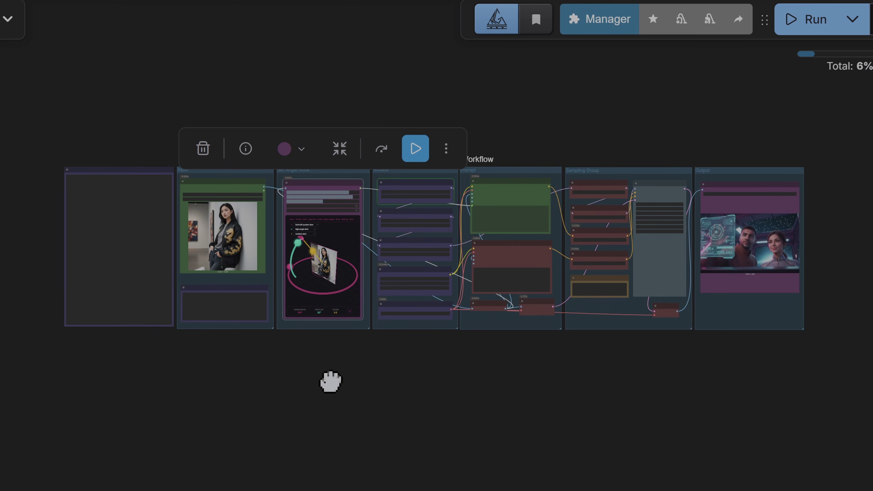
{"action": "left_click_drag", "start_coordinate": [331, 380], "coordinate": [347, 442]}
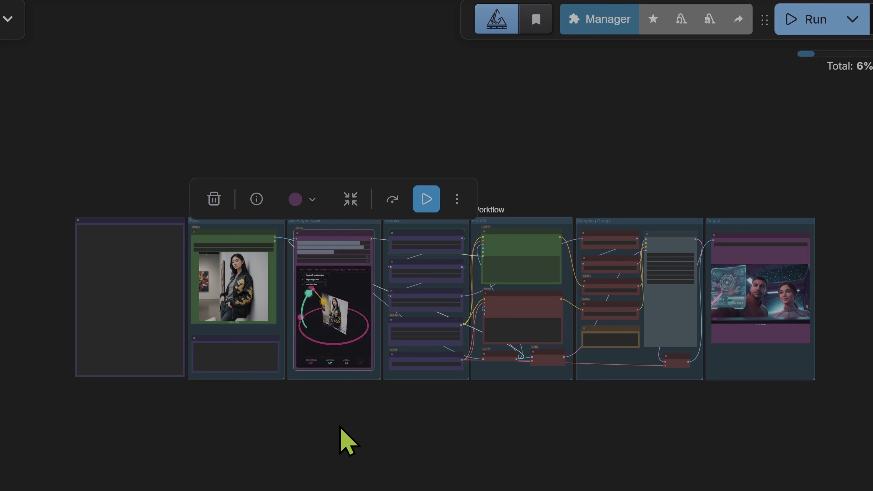
{"action": "scroll", "coordinate": [302, 427], "scroll_direction": "up", "scroll_amount": 2}
{"action": "left_click_drag", "start_coordinate": [296, 445], "coordinate": [301, 484]}
{"action": "left_click", "coordinate": [378, 459]}
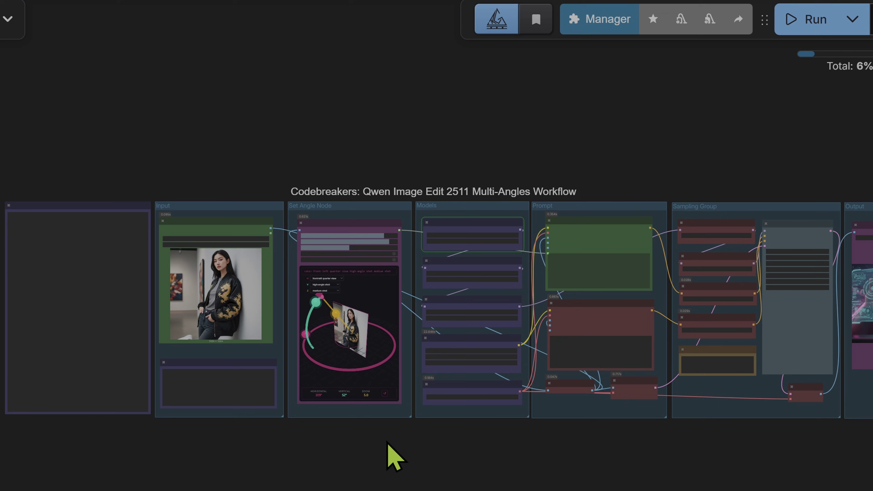
{"action": "left_click_drag", "start_coordinate": [400, 462], "coordinate": [378, 463]}
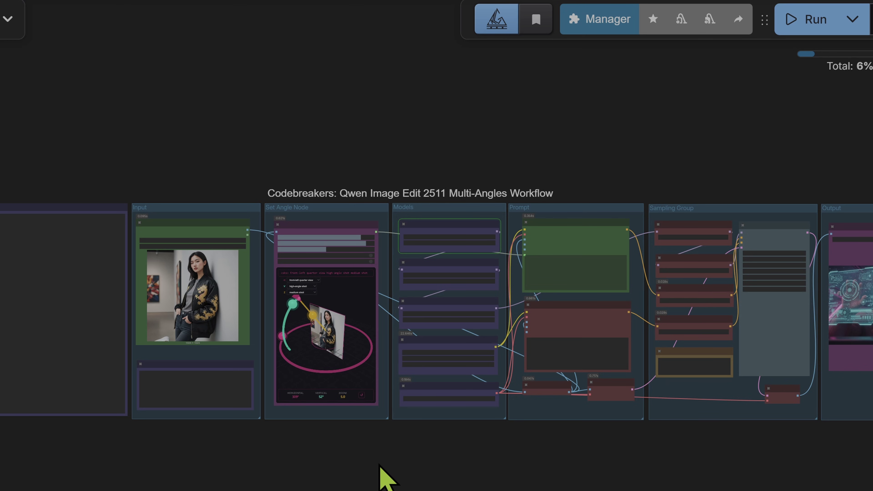
{"action": "scroll", "coordinate": [580, 211], "scroll_direction": "up", "scroll_amount": 4}
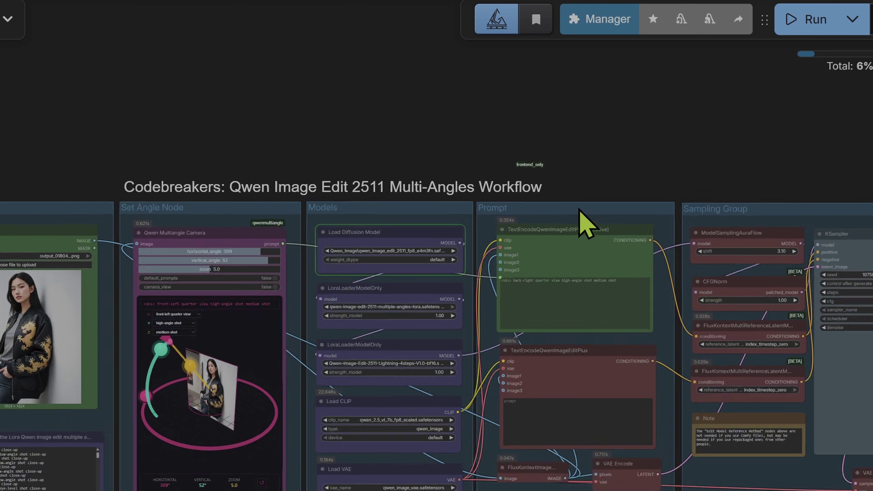
{"action": "scroll", "coordinate": [580, 211], "scroll_direction": "up", "scroll_amount": 1}
{"action": "left_click_drag", "start_coordinate": [612, 212], "coordinate": [613, 212]}
{"action": "left_click_drag", "start_coordinate": [752, 208], "coordinate": [751, 206]}
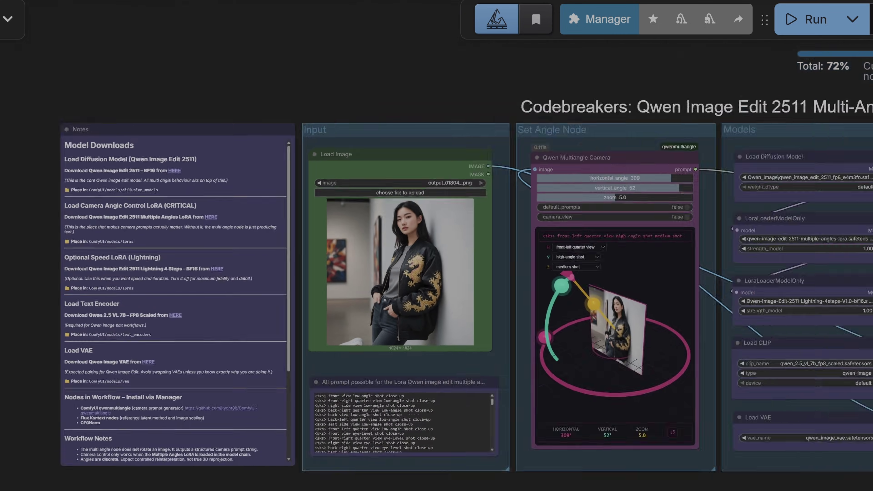
{"action": "scroll", "coordinate": [420, 488], "scroll_direction": "down", "scroll_amount": 5}
{"action": "left_click_drag", "start_coordinate": [420, 487], "coordinate": [284, 482]}
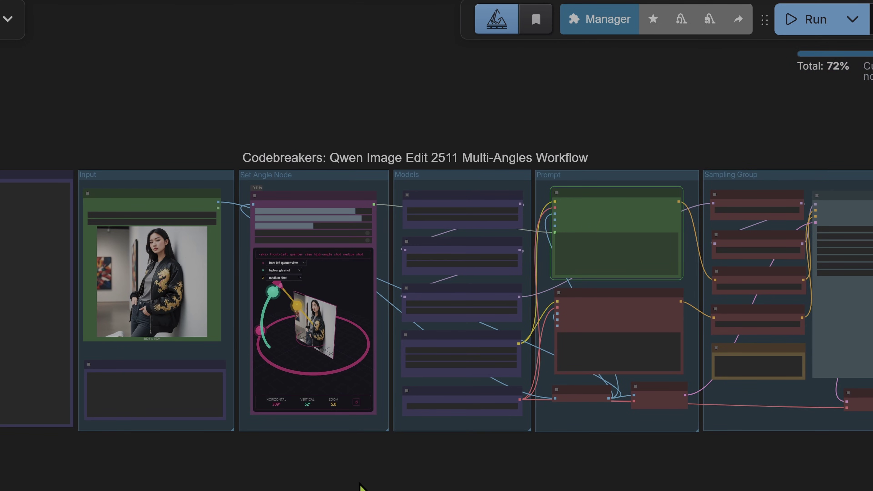
{"action": "scroll", "coordinate": [419, 489], "scroll_direction": "up", "scroll_amount": 2}
{"action": "left_click_drag", "start_coordinate": [419, 488], "coordinate": [360, 490]}
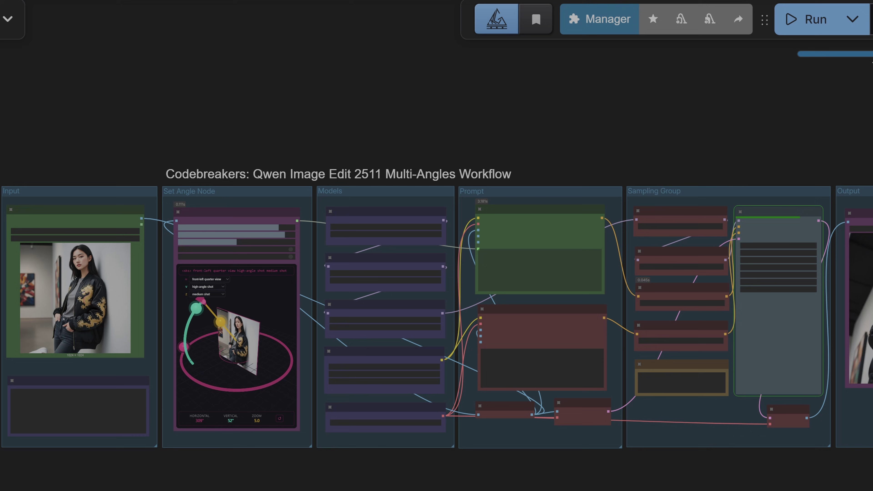
Pan to the Save Image output to check the high-angle bomber-jacket result, then zoom back to the Models group
{"action": "scroll", "coordinate": [437, 286], "scroll_direction": "up", "scroll_amount": 3}
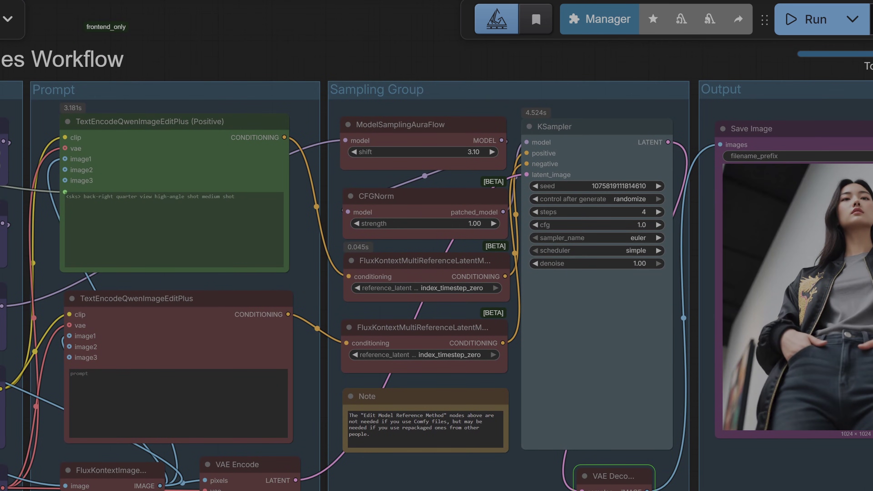
{"action": "left_click_drag", "start_coordinate": [871, 335], "coordinate": [809, 341]}
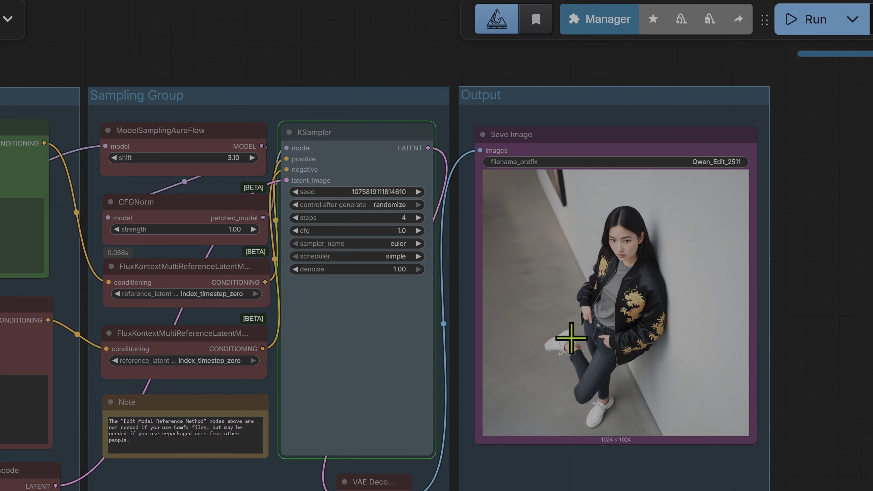
{"action": "scroll", "coordinate": [829, 374], "scroll_direction": "down", "scroll_amount": 5}
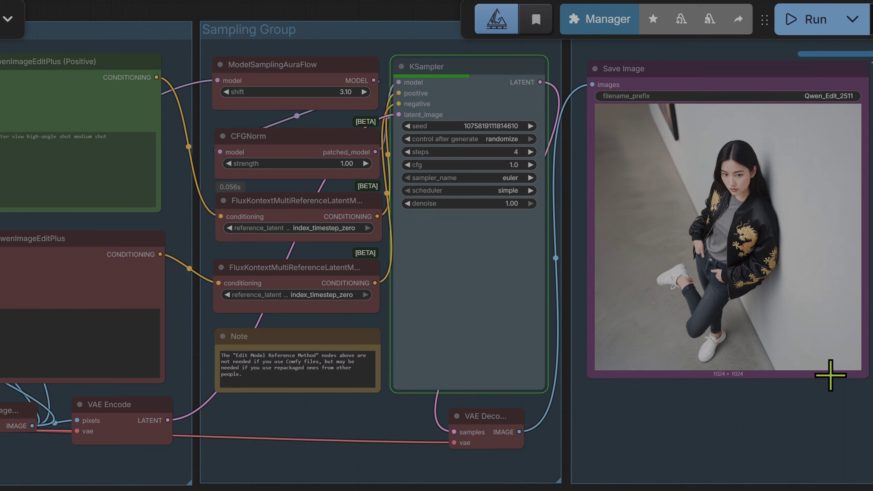
{"action": "left_click_drag", "start_coordinate": [418, 489], "coordinate": [489, 490]}
{"action": "scroll", "coordinate": [780, 343], "scroll_direction": "up", "scroll_amount": 6}
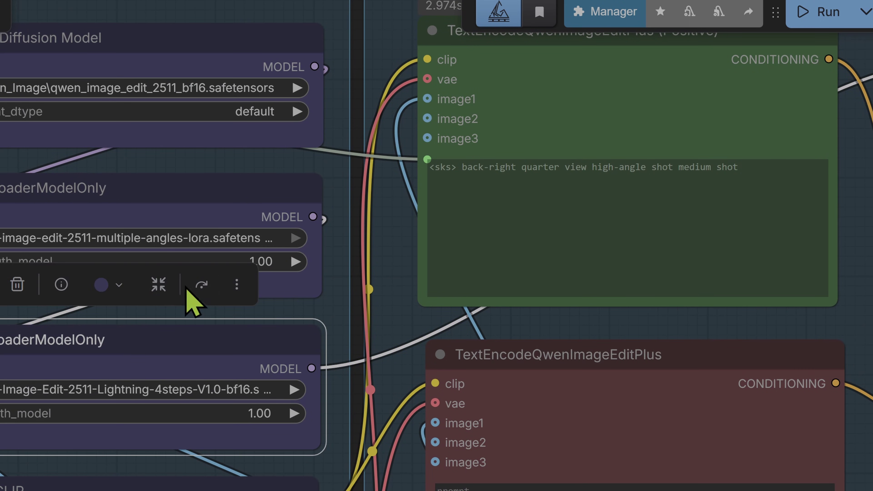
Bypass the Lightning LoraLoaderModelOnly speed LoRA
{"action": "left_click", "coordinate": [201, 284]}
{"action": "scroll", "coordinate": [390, 327], "scroll_direction": "down", "scroll_amount": 5}
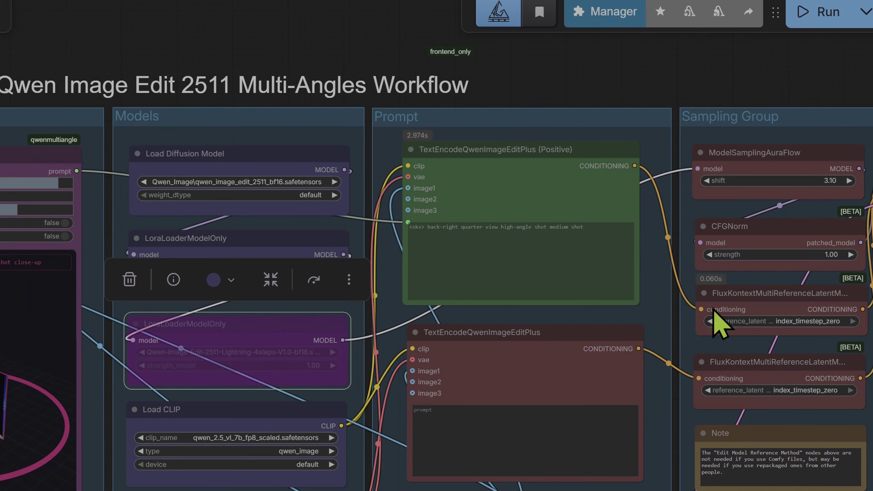
{"action": "scroll", "coordinate": [712, 312], "scroll_direction": "up", "scroll_amount": 5}
Set KSampler steps to 50 and cfg to 3.5
{"action": "left_click", "coordinate": [636, 272]}
{"action": "type", "text": "20"}
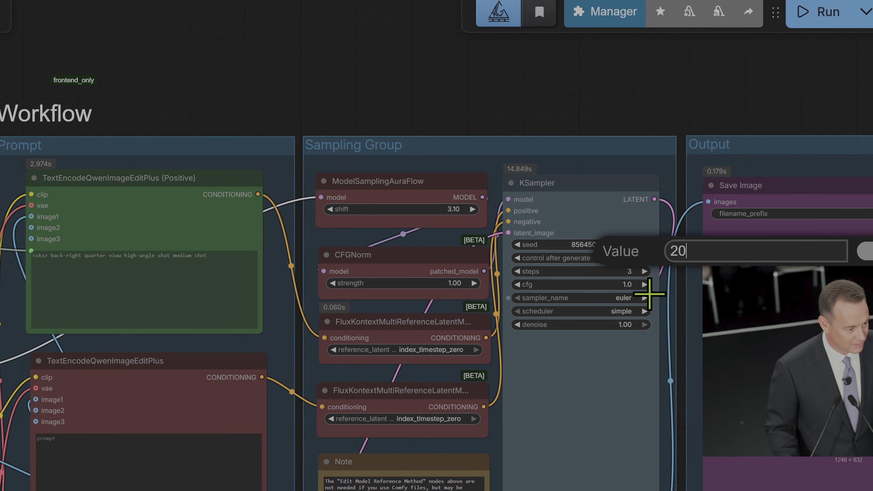
{"action": "key", "text": "BackSpace"}
{"action": "key", "text": "BackSpace"}
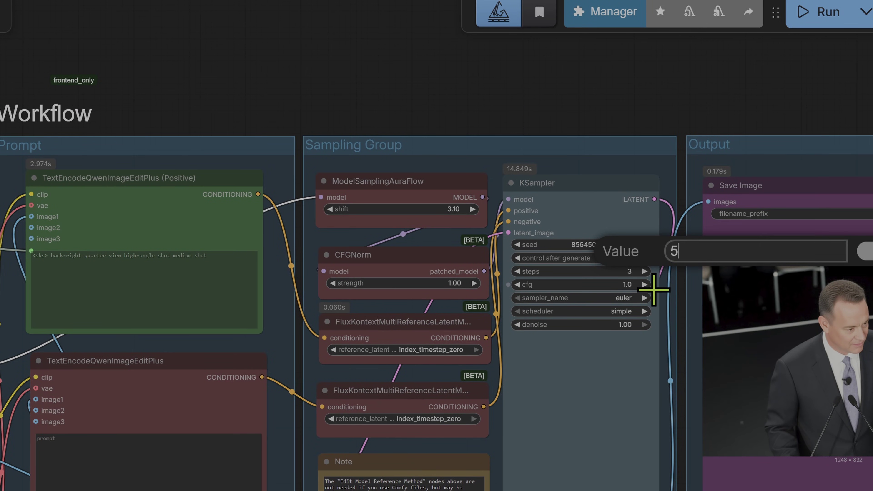
{"action": "type", "text": "50"}
{"action": "key", "text": "Return"}
{"action": "left_click", "coordinate": [624, 284]}
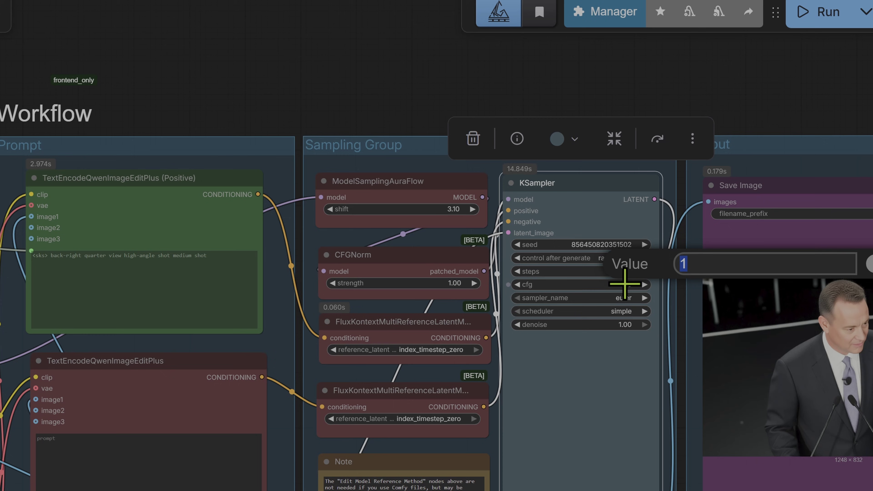
{"action": "type", "text": "3.5"}
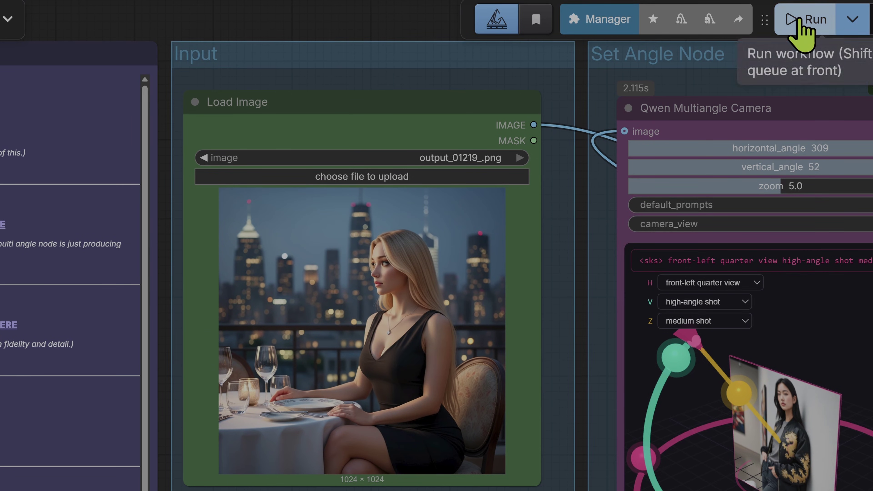
Queue the dinner-table run, then set the camera to 293° horizontal, elevated shot, zoom 3.7
{"action": "left_click", "coordinate": [800, 24]}
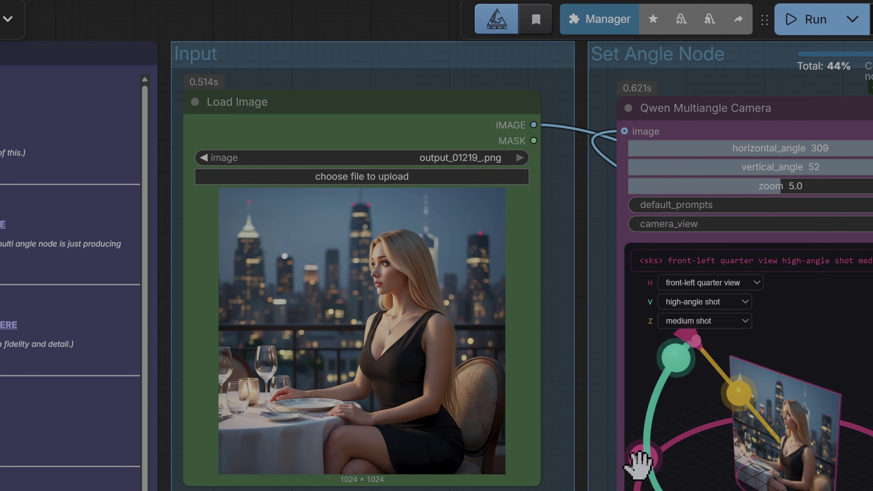
{"action": "left_click_drag", "start_coordinate": [642, 460], "coordinate": [660, 442]}
{"action": "left_click_drag", "start_coordinate": [732, 407], "coordinate": [688, 404]}
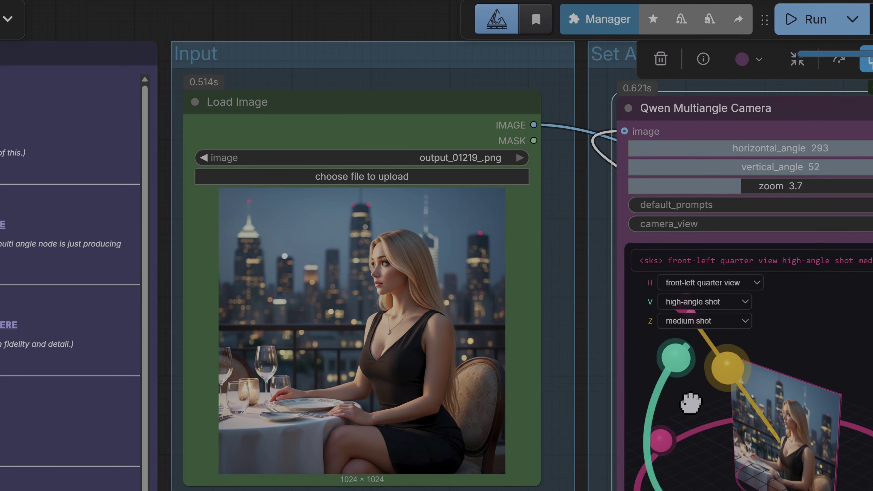
{"action": "left_click_drag", "start_coordinate": [664, 353], "coordinate": [633, 404]}
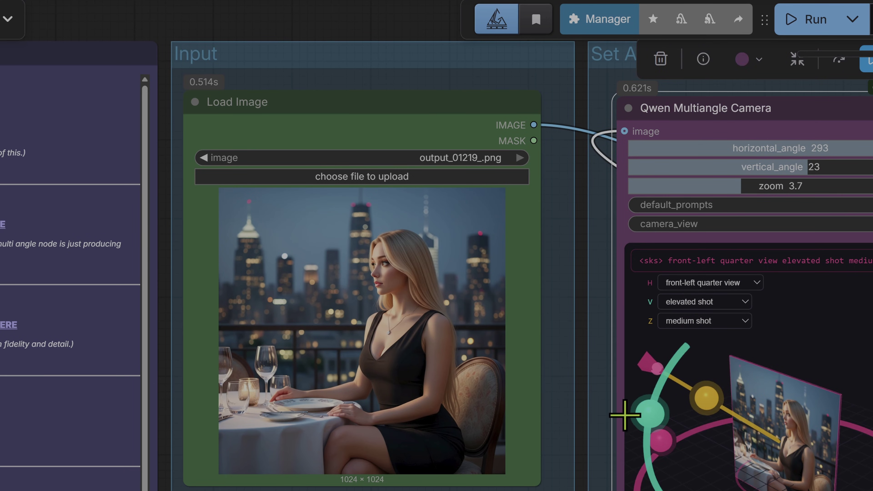
{"action": "scroll", "coordinate": [585, 299], "scroll_direction": "down", "scroll_amount": 10}
{"action": "left_click_drag", "start_coordinate": [590, 357], "coordinate": [320, 433]}
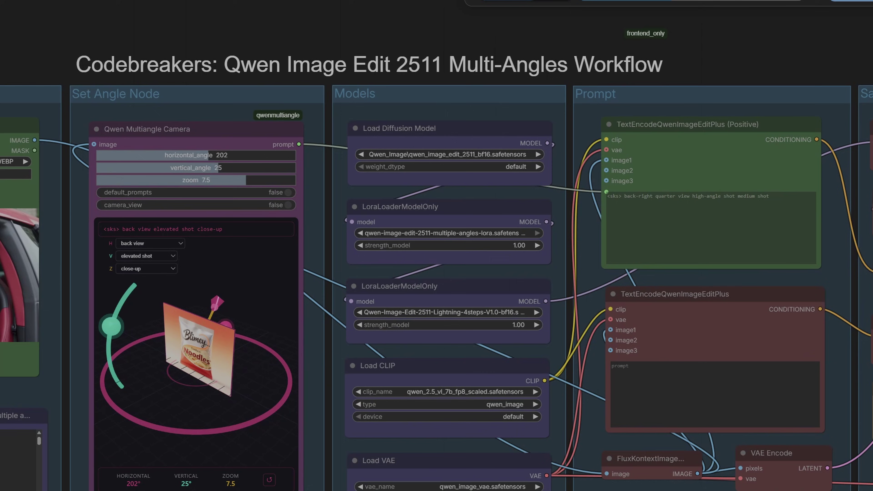
Start a new generation run and center the generated output image
{"action": "left_click", "coordinate": [871, 14]}
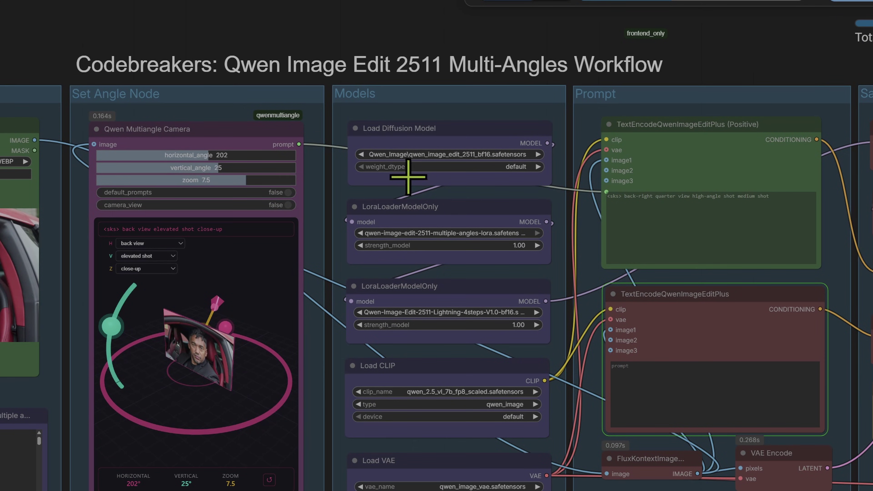
{"action": "scroll", "coordinate": [481, 165], "scroll_direction": "up", "scroll_amount": 8}
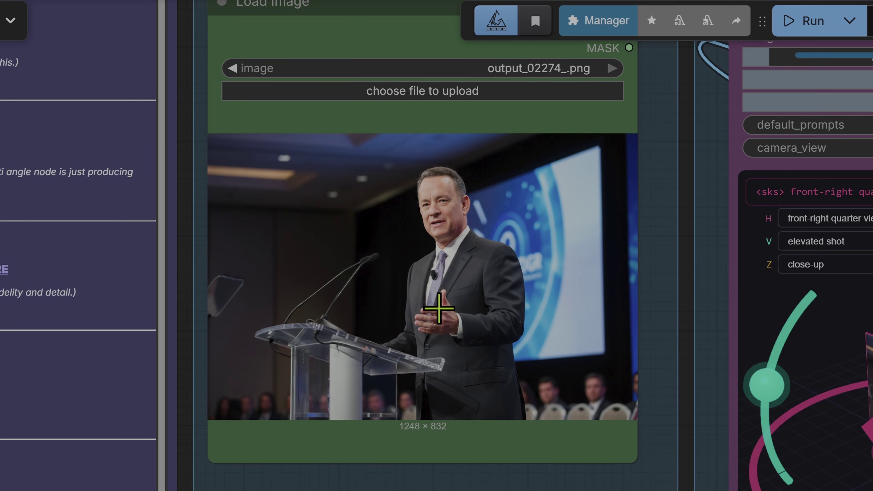
{"action": "scroll", "coordinate": [439, 309], "scroll_direction": "down", "scroll_amount": 10}
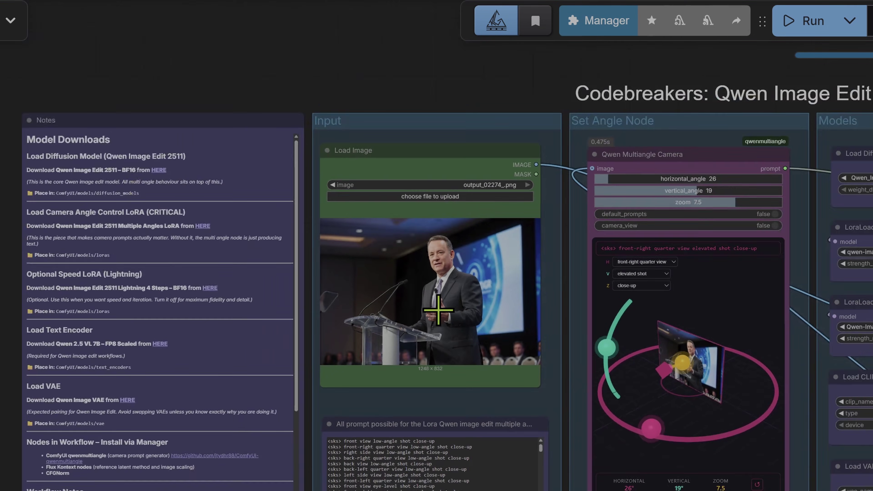
{"action": "scroll", "coordinate": [605, 478], "scroll_direction": "right", "scroll_amount": 15}
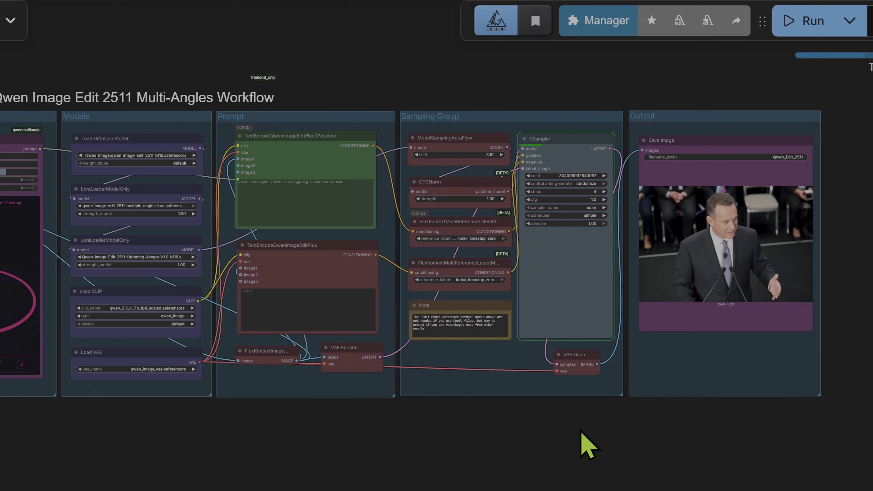
{"action": "scroll", "coordinate": [633, 258], "scroll_direction": "up", "scroll_amount": 9}
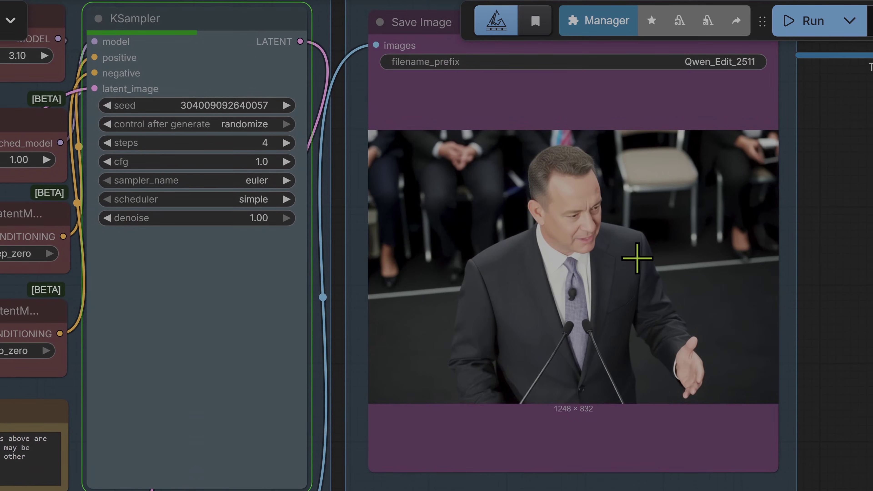
{"action": "left_click_drag", "start_coordinate": [863, 229], "coordinate": [859, 291]}
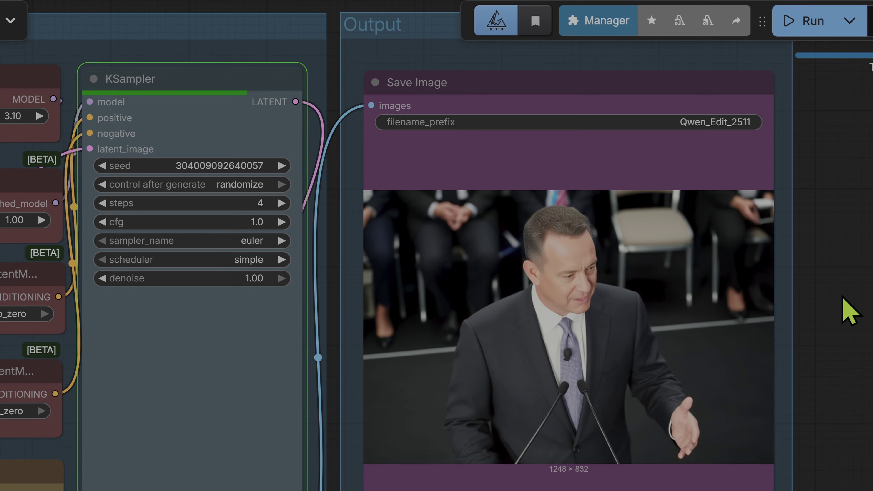
Pan across the Prompt group and workflow title, then back to KSampler and the Save Image preview
{"action": "scroll", "coordinate": [848, 308], "scroll_direction": "down", "scroll_amount": 2}
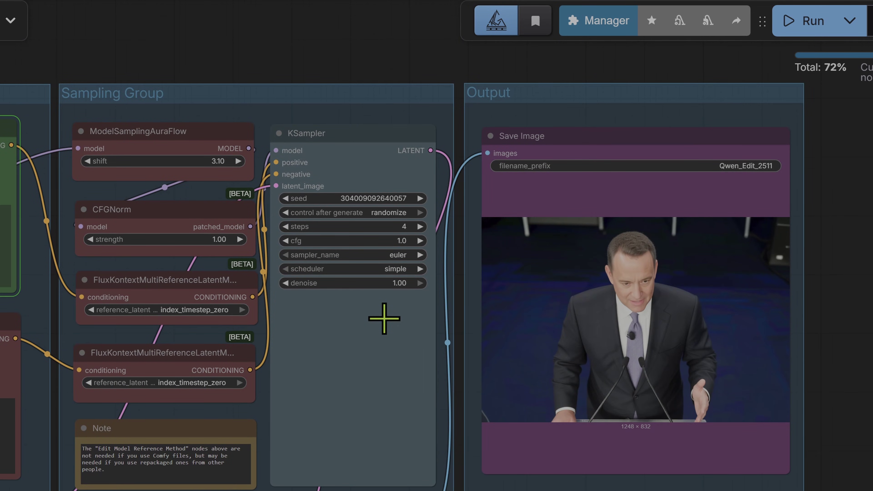
{"action": "scroll", "coordinate": [385, 318], "scroll_direction": "down", "scroll_amount": 4}
{"action": "left_click_drag", "start_coordinate": [252, 95], "coordinate": [473, 83]}
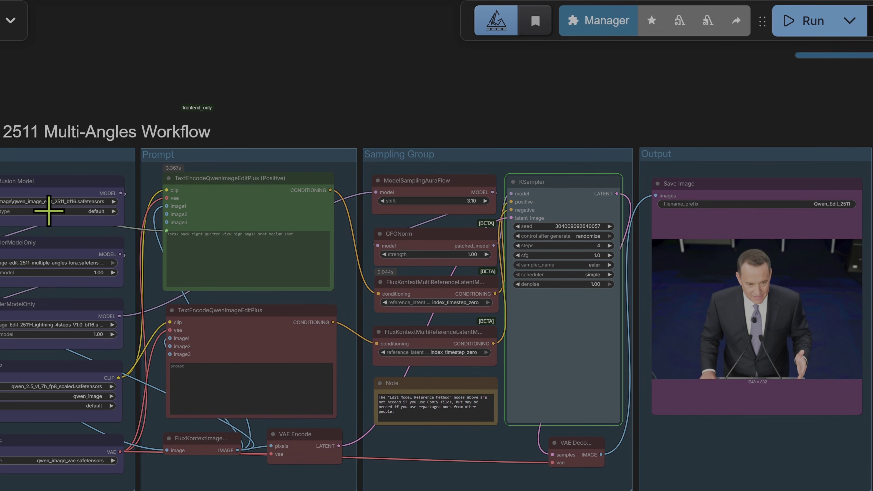
{"action": "left_click_drag", "start_coordinate": [872, 383], "coordinate": [662, 357]}
{"action": "scroll", "coordinate": [663, 357], "scroll_direction": "up", "scroll_amount": 10}
{"action": "left_click_drag", "start_coordinate": [767, 288], "coordinate": [872, 382]}
{"action": "scroll", "coordinate": [871, 378], "scroll_direction": "down", "scroll_amount": 2}
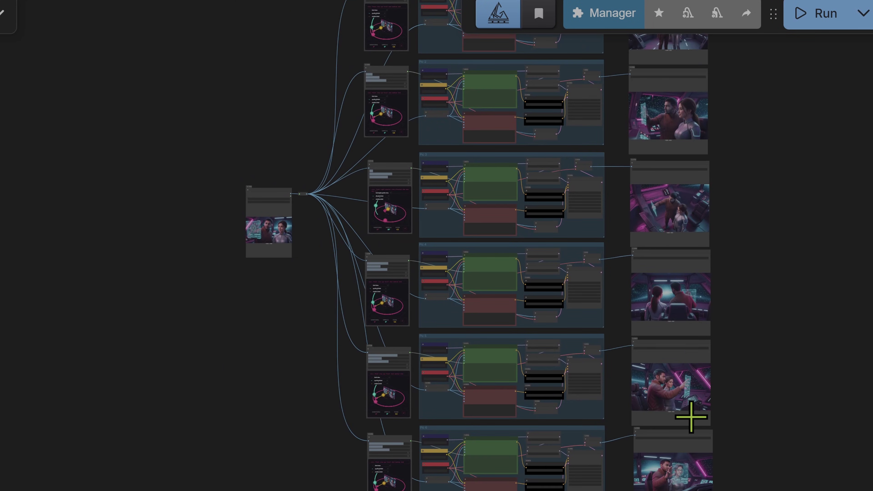
{"action": "scroll", "coordinate": [692, 417], "scroll_direction": "up", "scroll_amount": 15}
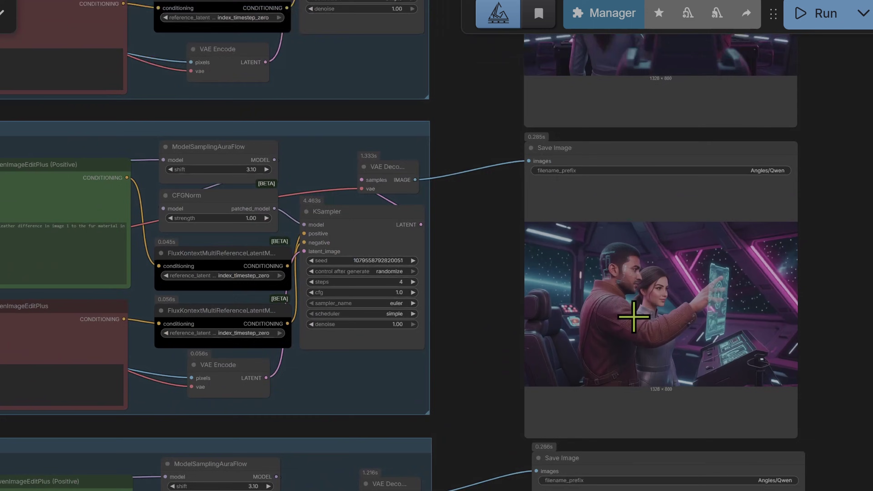
{"action": "scroll", "coordinate": [646, 306], "scroll_direction": "down", "scroll_amount": 8}
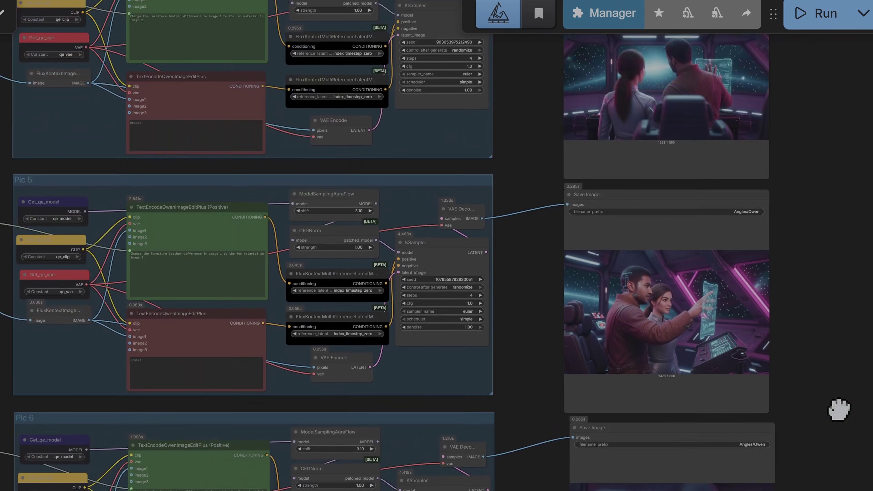
{"action": "scroll", "coordinate": [673, 390], "scroll_direction": "up", "scroll_amount": 6}
{"action": "scroll", "coordinate": [650, 363], "scroll_direction": "up", "scroll_amount": 5}
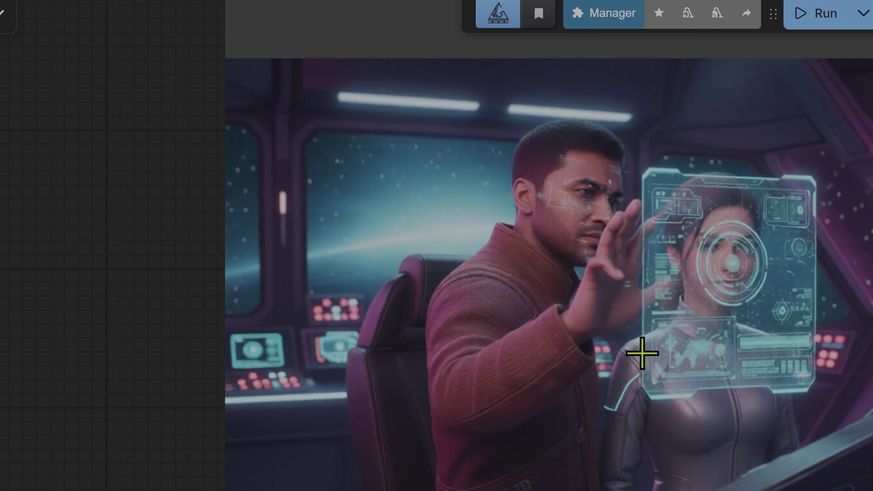
{"action": "scroll", "coordinate": [639, 348], "scroll_direction": "down", "scroll_amount": 14}
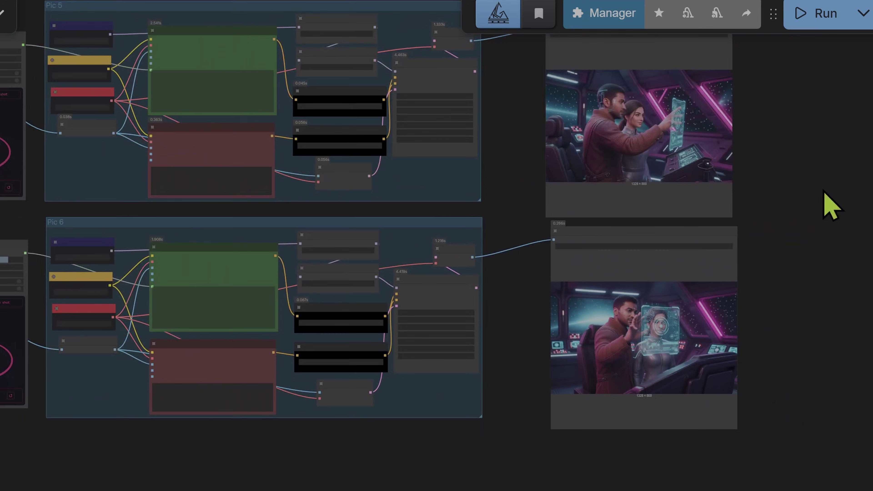
{"action": "scroll", "coordinate": [756, 458], "scroll_direction": "up", "scroll_amount": 10}
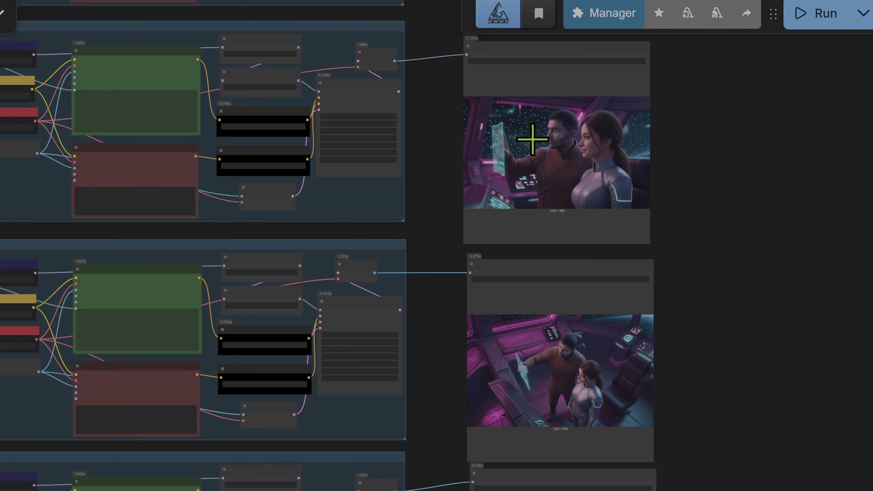
{"action": "scroll", "coordinate": [532, 140], "scroll_direction": "up", "scroll_amount": 8}
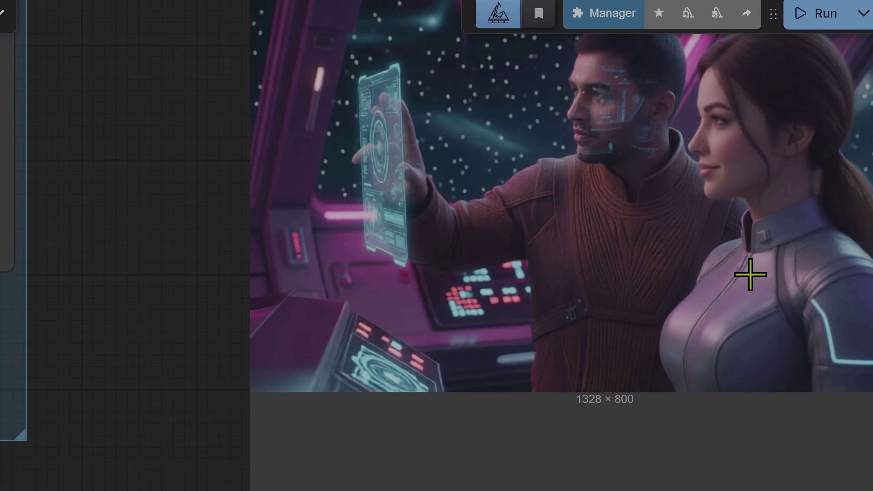
{"action": "scroll", "coordinate": [750, 275], "scroll_direction": "down", "scroll_amount": 10}
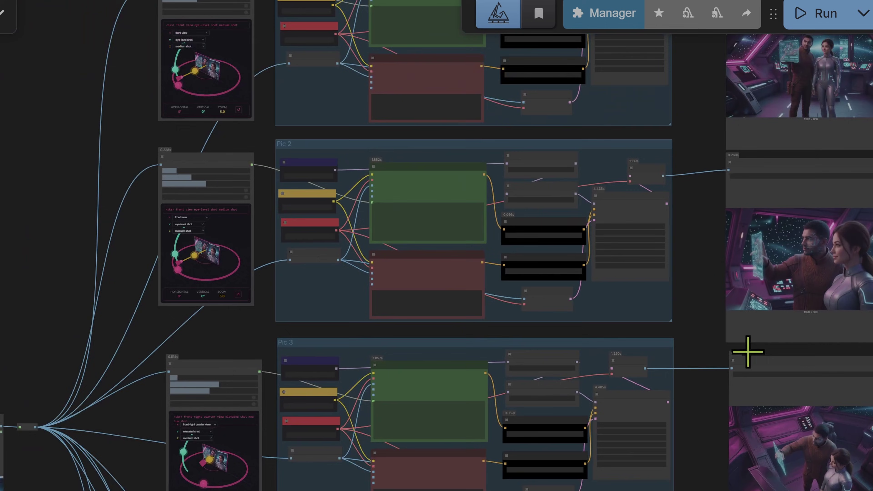
{"action": "left_click_drag", "start_coordinate": [2, 375], "coordinate": [347, 230]}
{"action": "scroll", "coordinate": [365, 429], "scroll_direction": "up", "scroll_amount": 10}
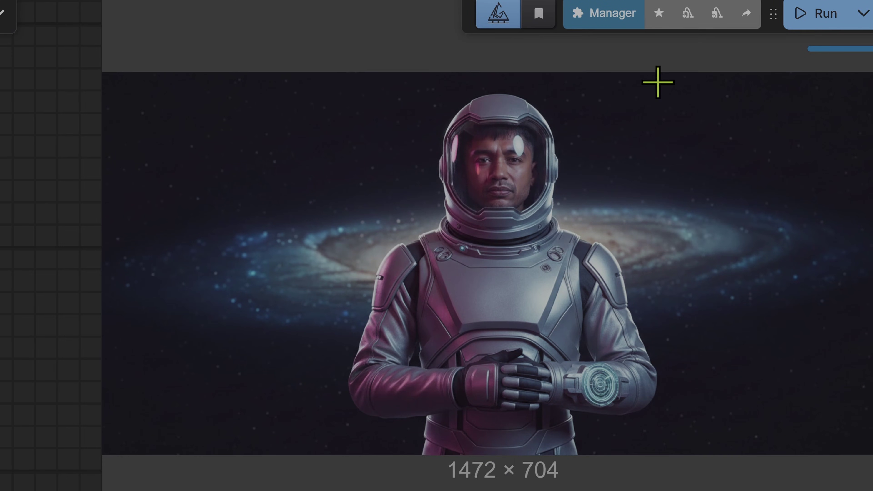
Pan and zoom across the Pic 3 and Pic 4 groups to inspect the first astronaut result
{"action": "scroll", "coordinate": [357, 417], "scroll_direction": "down", "scroll_amount": 10}
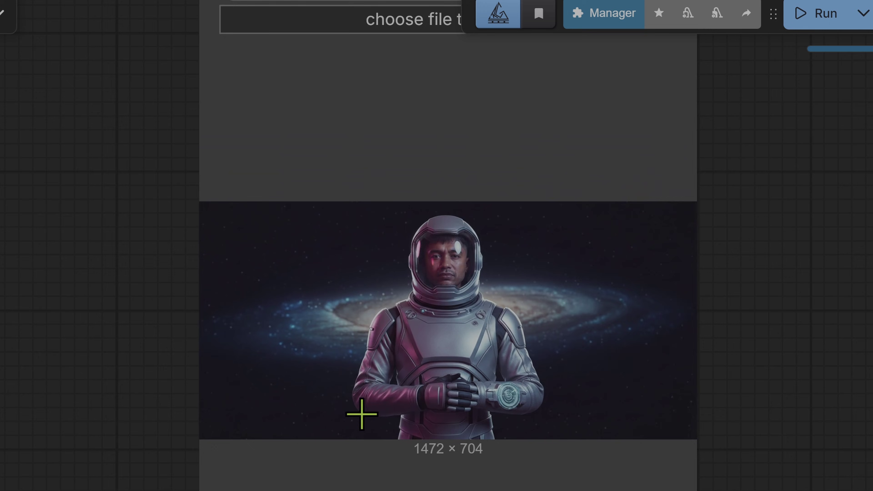
{"action": "left_click_drag", "start_coordinate": [422, 452], "coordinate": [184, 409]}
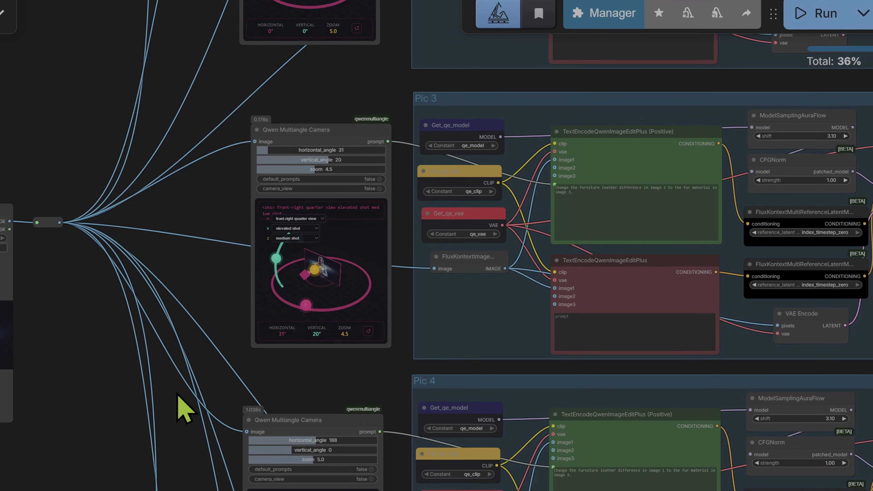
{"action": "scroll", "coordinate": [547, 379], "scroll_direction": "right", "scroll_amount": 10}
{"action": "scroll", "coordinate": [653, 327], "scroll_direction": "down", "scroll_amount": 5}
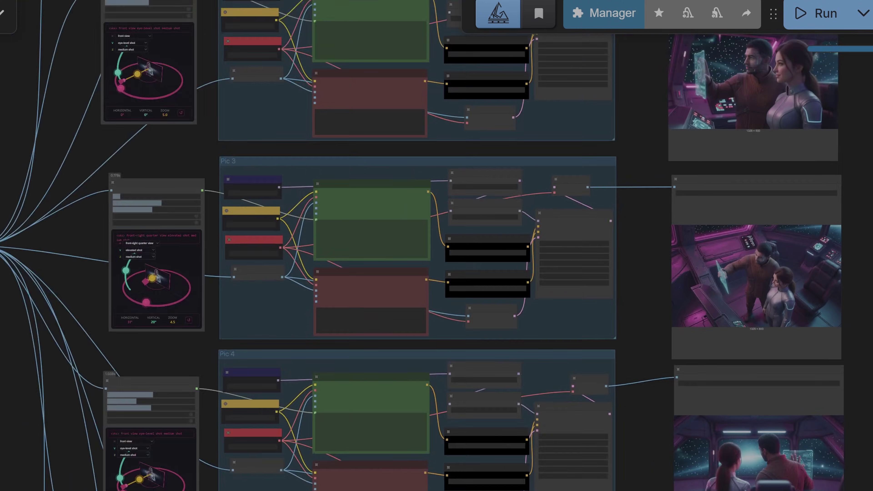
{"action": "scroll", "coordinate": [620, 218], "scroll_direction": "right", "scroll_amount": 5}
{"action": "scroll", "coordinate": [620, 234], "scroll_direction": "up", "scroll_amount": 10}
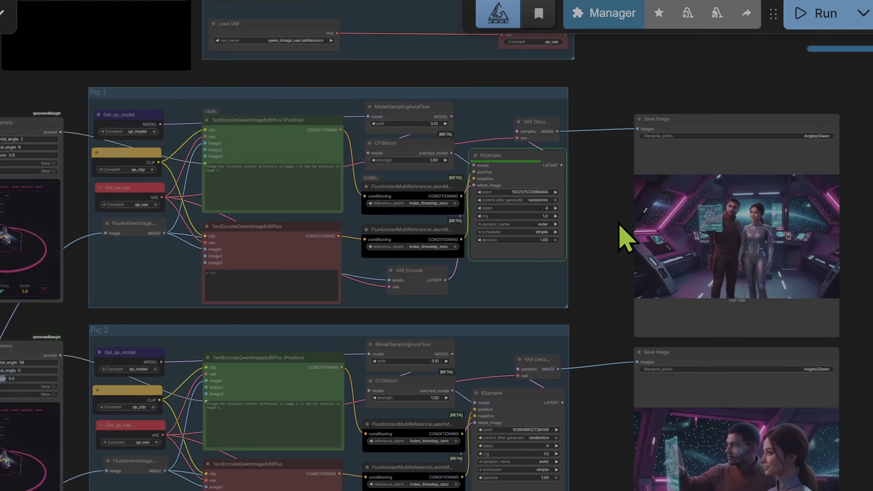
{"action": "scroll", "coordinate": [624, 241], "scroll_direction": "up", "scroll_amount": 3}
{"action": "left_click_drag", "start_coordinate": [483, 288], "coordinate": [277, 340]}
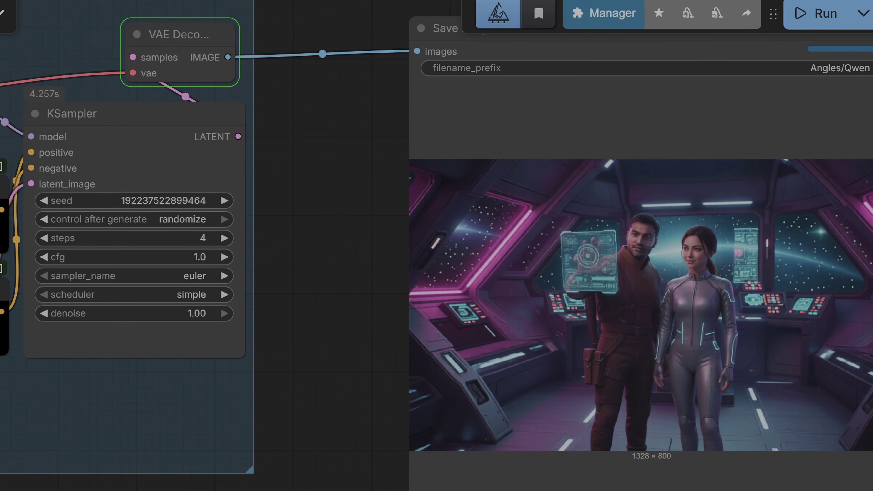
{"action": "scroll", "coordinate": [734, 313], "scroll_direction": "up", "scroll_amount": 5}
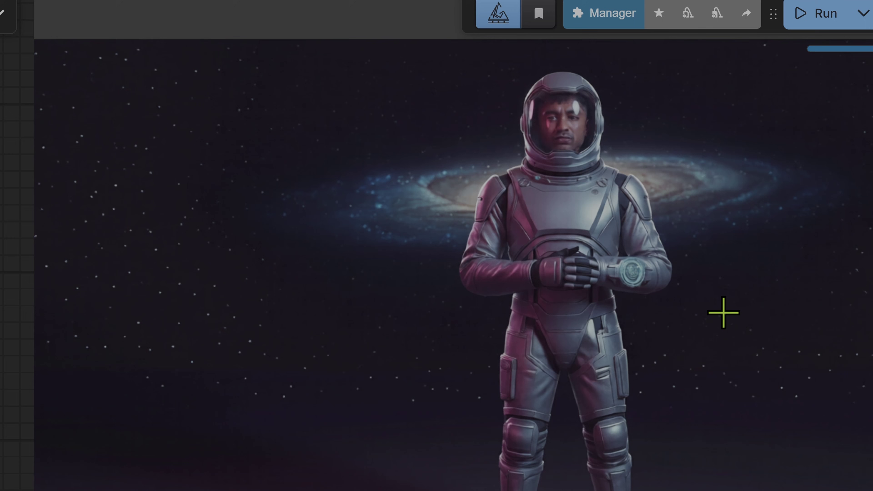
{"action": "scroll", "coordinate": [724, 313], "scroll_direction": "down", "scroll_amount": 8}
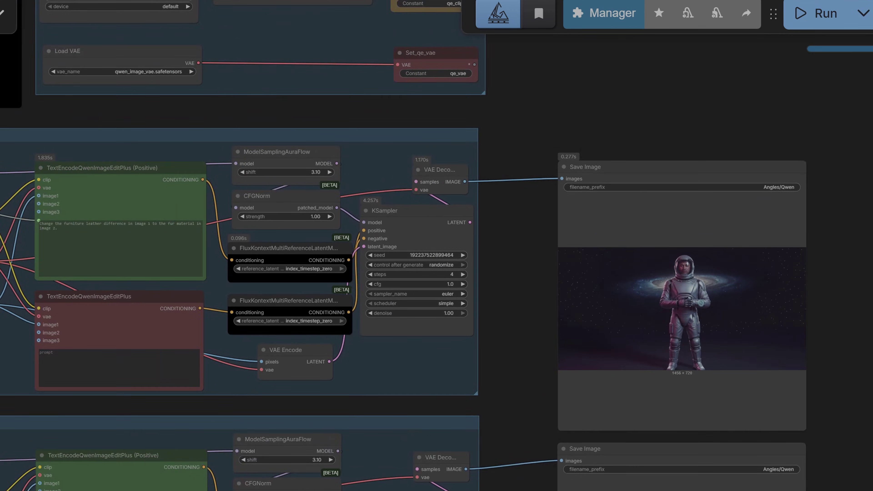
{"action": "scroll", "coordinate": [724, 313], "scroll_direction": "down", "scroll_amount": 2}
Move the view to the next group to inspect the overhead astronaut result
{"action": "left_click_drag", "start_coordinate": [751, 377], "coordinate": [742, 355]}
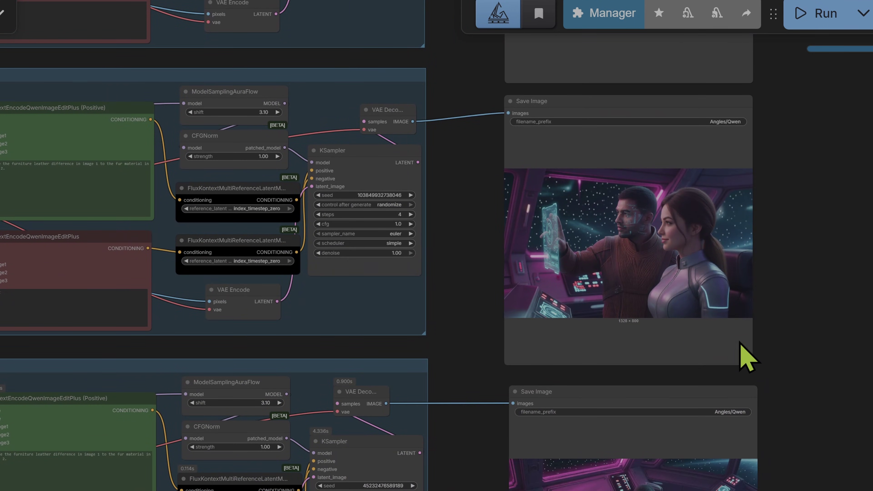
{"action": "scroll", "coordinate": [732, 395], "scroll_direction": "down", "scroll_amount": 6}
{"action": "left_click_drag", "start_coordinate": [748, 417], "coordinate": [815, 160]}
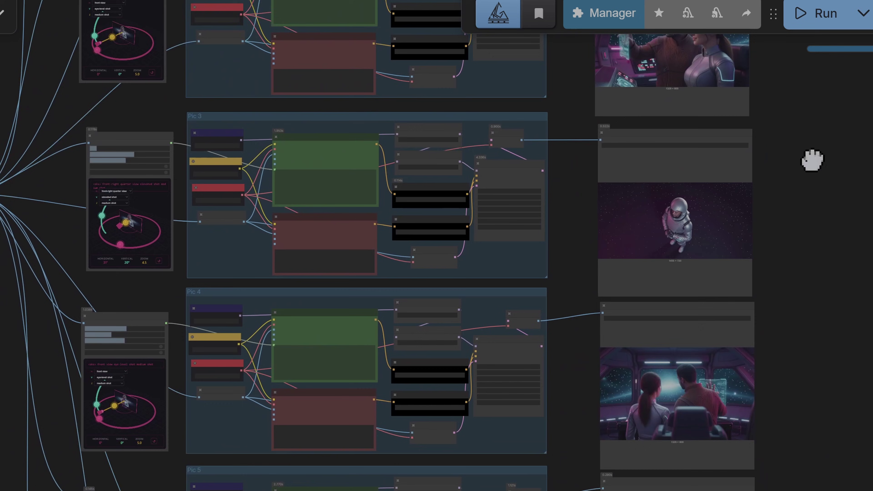
{"action": "scroll", "coordinate": [643, 212], "scroll_direction": "up", "scroll_amount": 6}
{"action": "scroll", "coordinate": [776, 263], "scroll_direction": "down", "scroll_amount": 4}
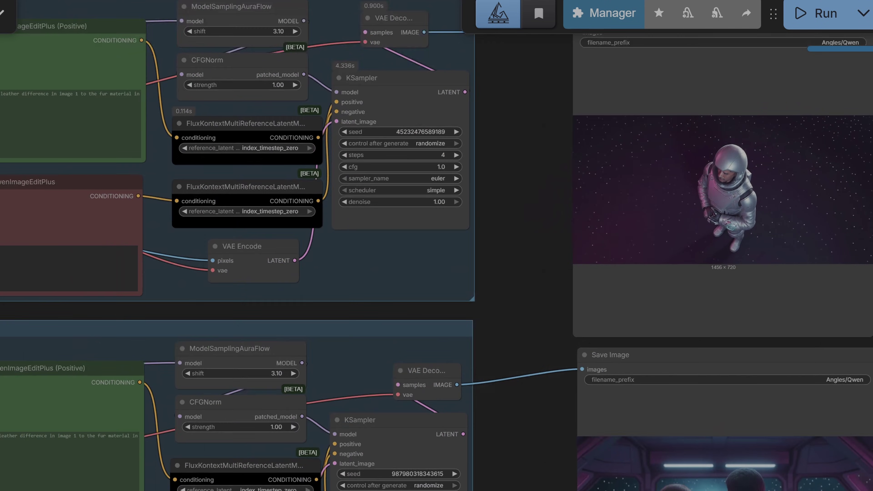
{"action": "scroll", "coordinate": [856, 177], "scroll_direction": "down", "scroll_amount": 10}
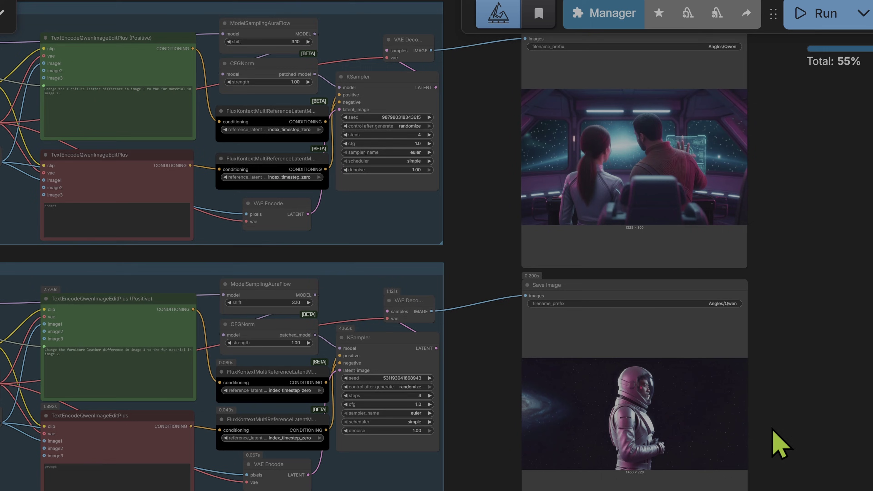
{"action": "scroll", "coordinate": [781, 445], "scroll_direction": "down", "scroll_amount": 6}
Check the Pic 5 and Pic 6 groups, then view the whole workflow with all astronaut results
{"action": "left_click_drag", "start_coordinate": [815, 433], "coordinate": [784, 199]}
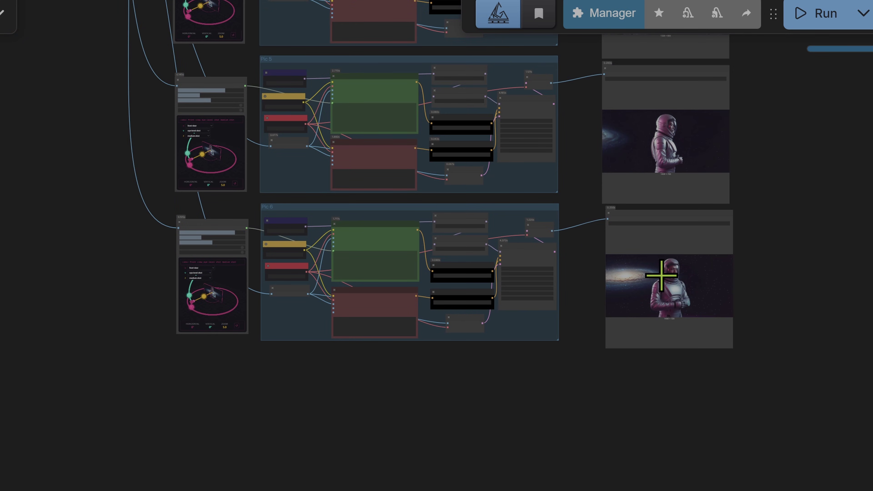
{"action": "scroll", "coordinate": [662, 275], "scroll_direction": "up", "scroll_amount": 6}
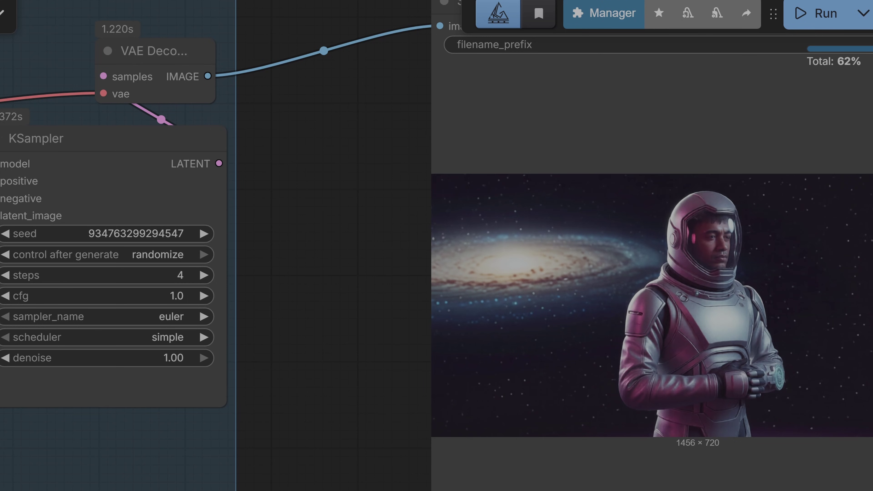
{"action": "scroll", "coordinate": [437, 245], "scroll_direction": "down", "scroll_amount": 8}
{"action": "scroll", "coordinate": [436, 246], "scroll_direction": "up", "scroll_amount": 4}
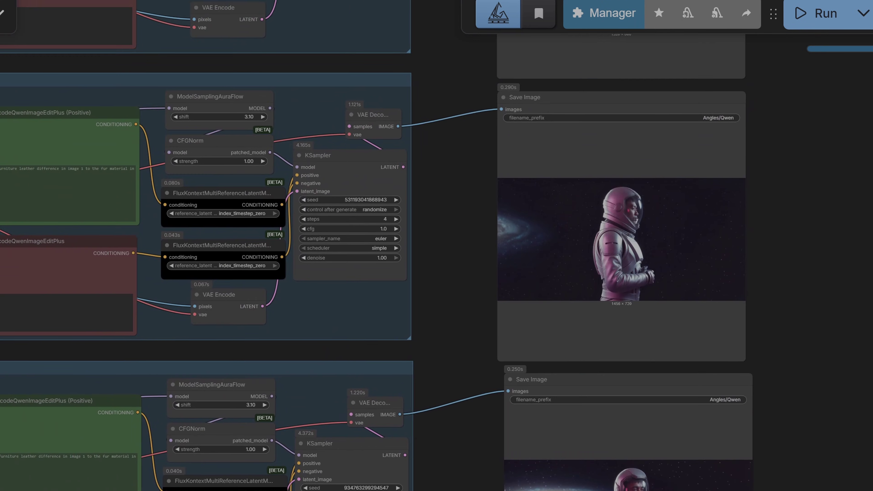
{"action": "scroll", "coordinate": [789, 332], "scroll_direction": "down", "scroll_amount": 10}
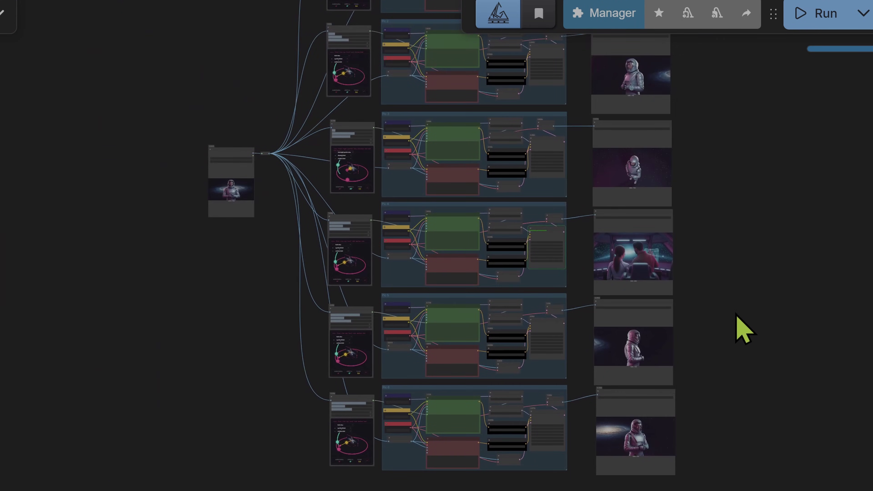
{"action": "left_click_drag", "start_coordinate": [741, 328], "coordinate": [815, 430]}
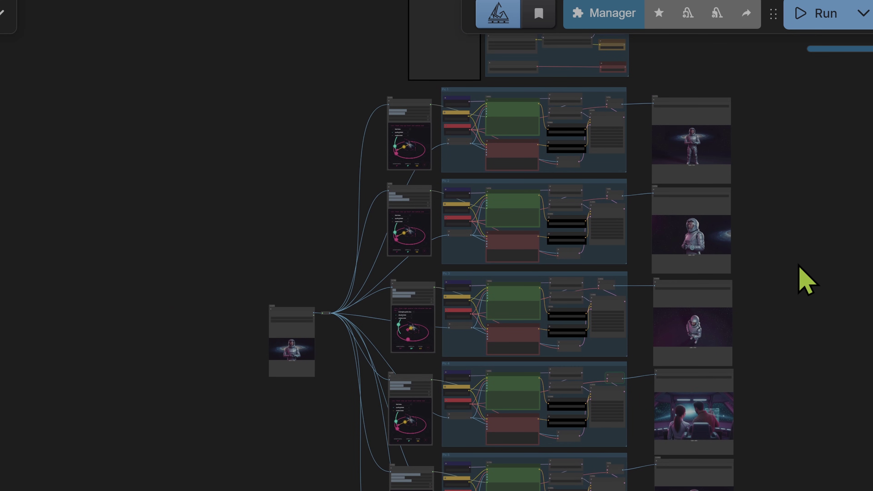